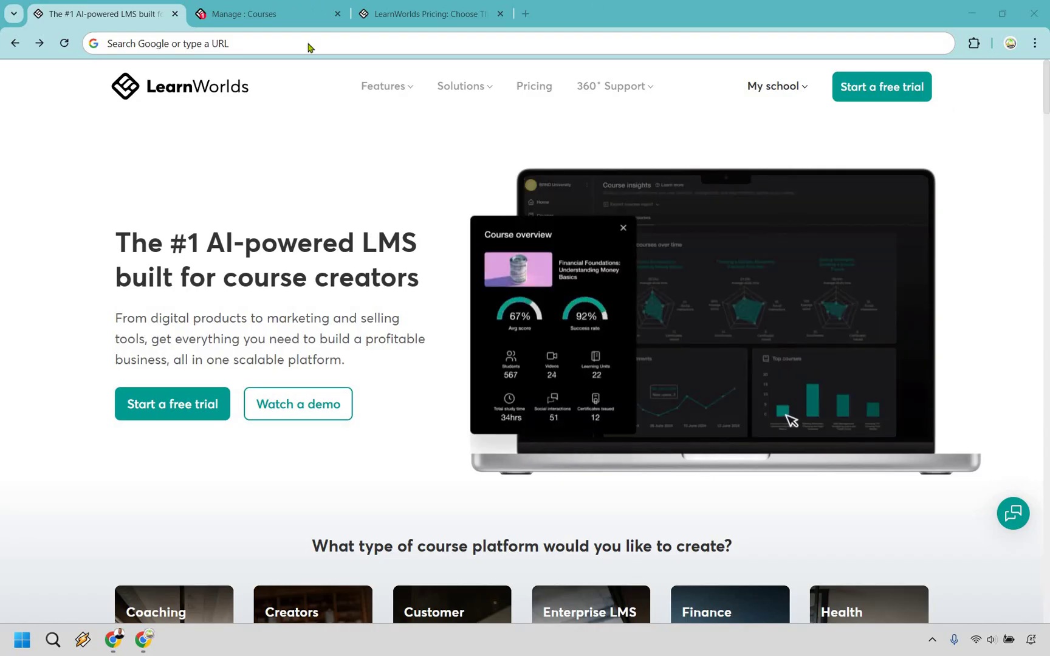
# Step: Confirm the Marketing Island name and description to reach the marketing-island course URL step
pyautogui.click(243, 13)
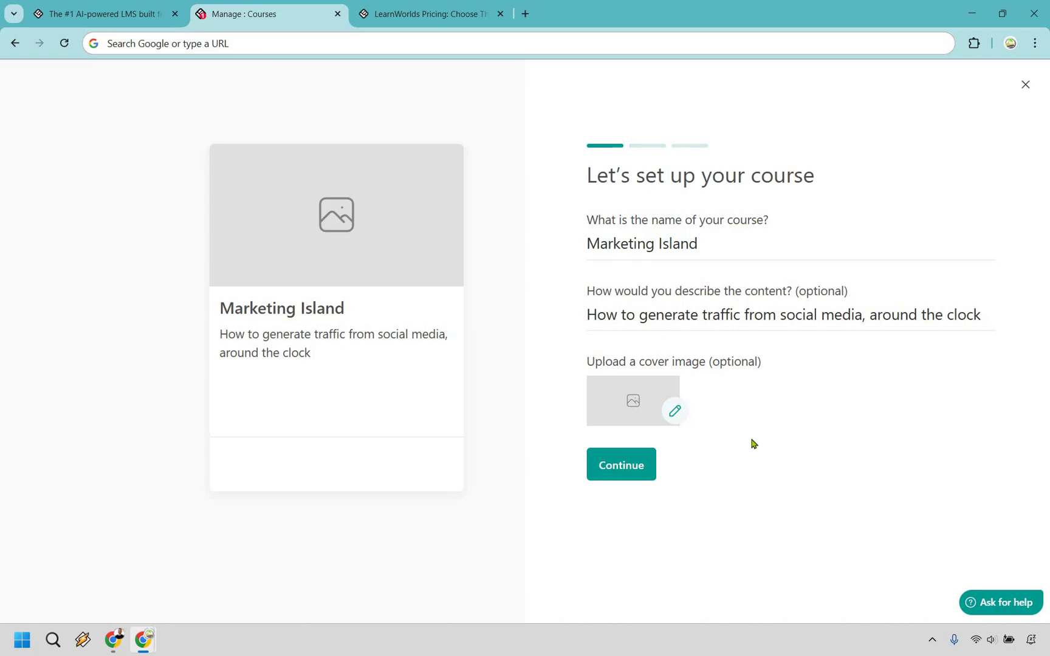
pyautogui.click(635, 468)
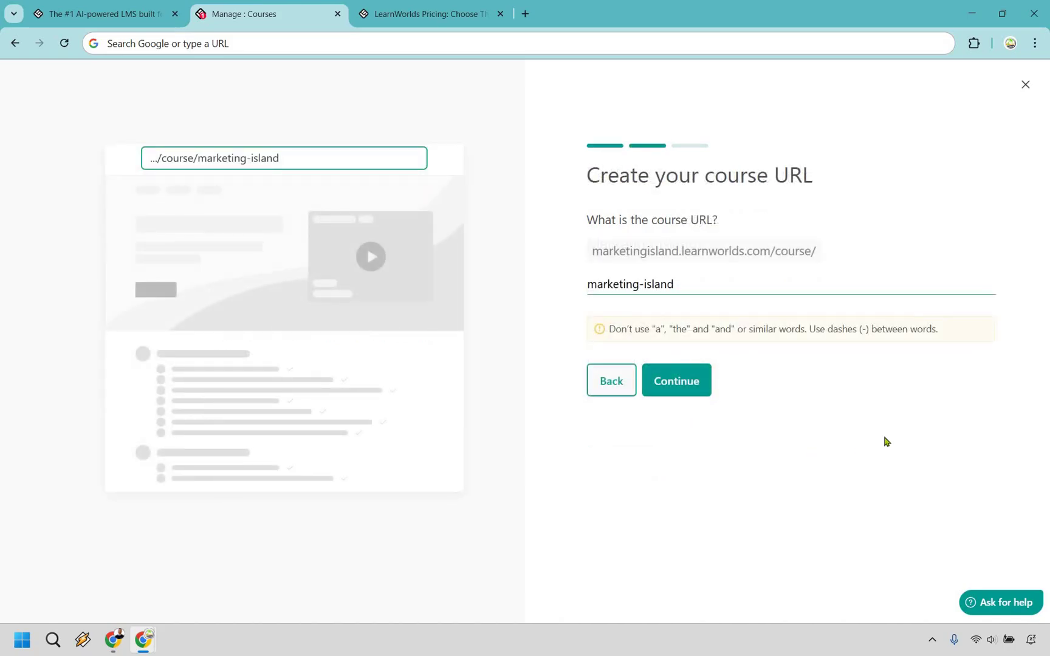
# Step: Accept the marketing-island URL and set course access to Paid after trying Free and Coming soon
pyautogui.click(683, 391)
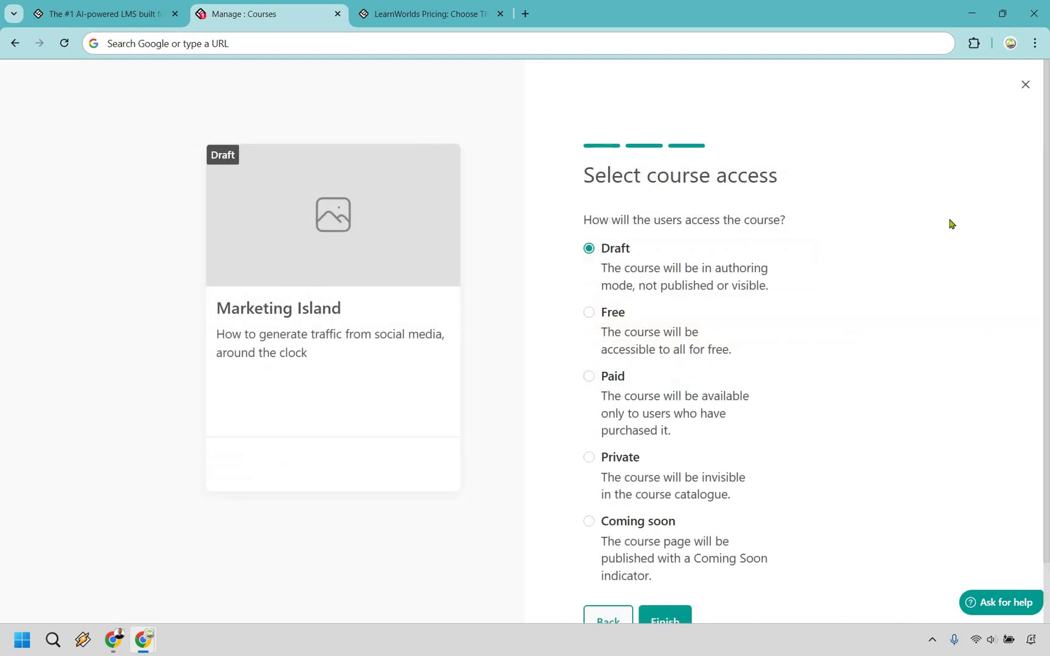
pyautogui.scroll(-1, 817, 211)
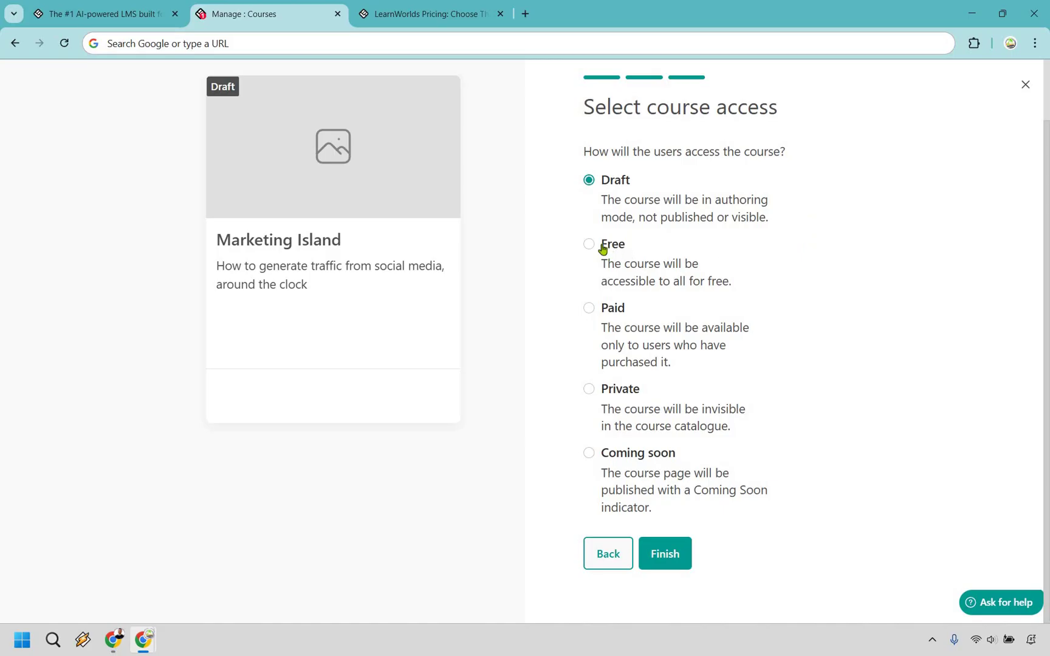
pyautogui.click(589, 313)
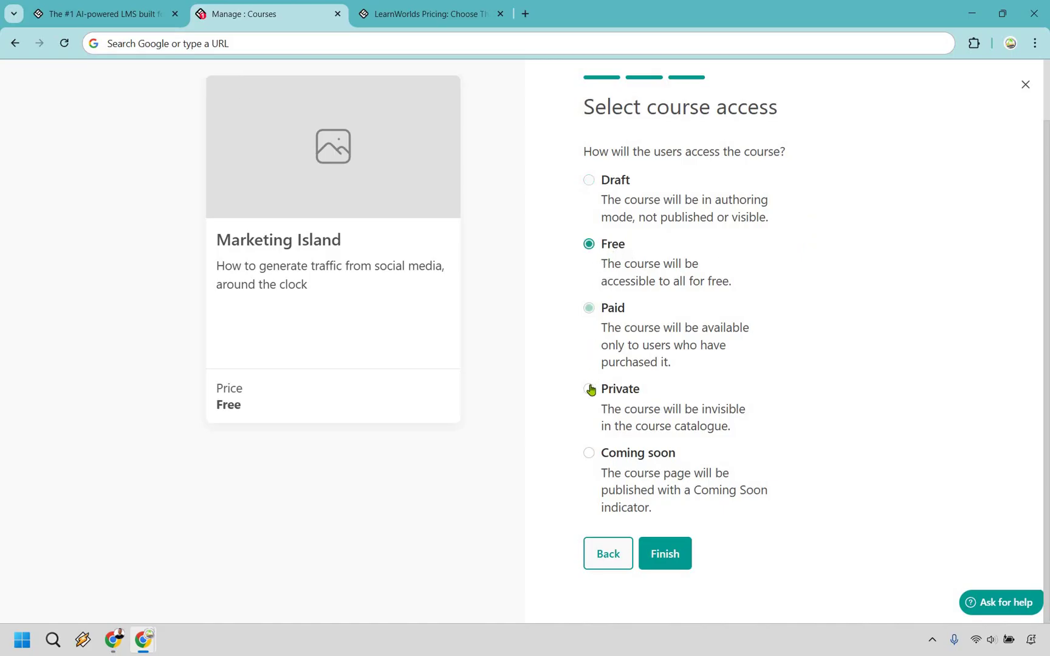
pyautogui.click(589, 453)
pyautogui.click(591, 310)
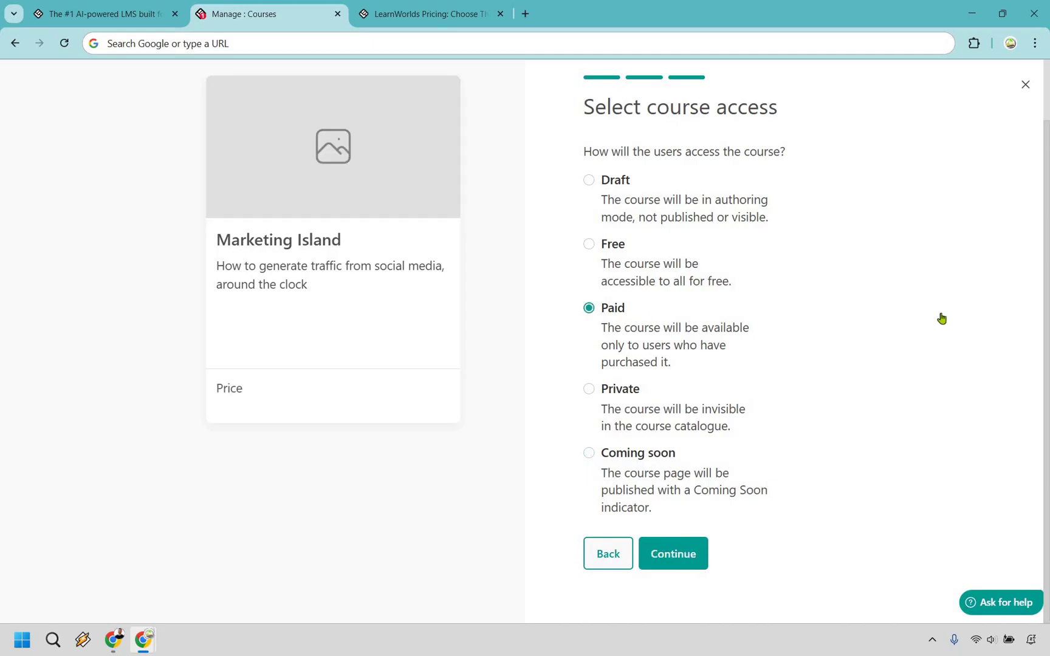
# Step: Enter a price of 97 and a discounted price of 47, then finish creating the course
pyautogui.click(689, 558)
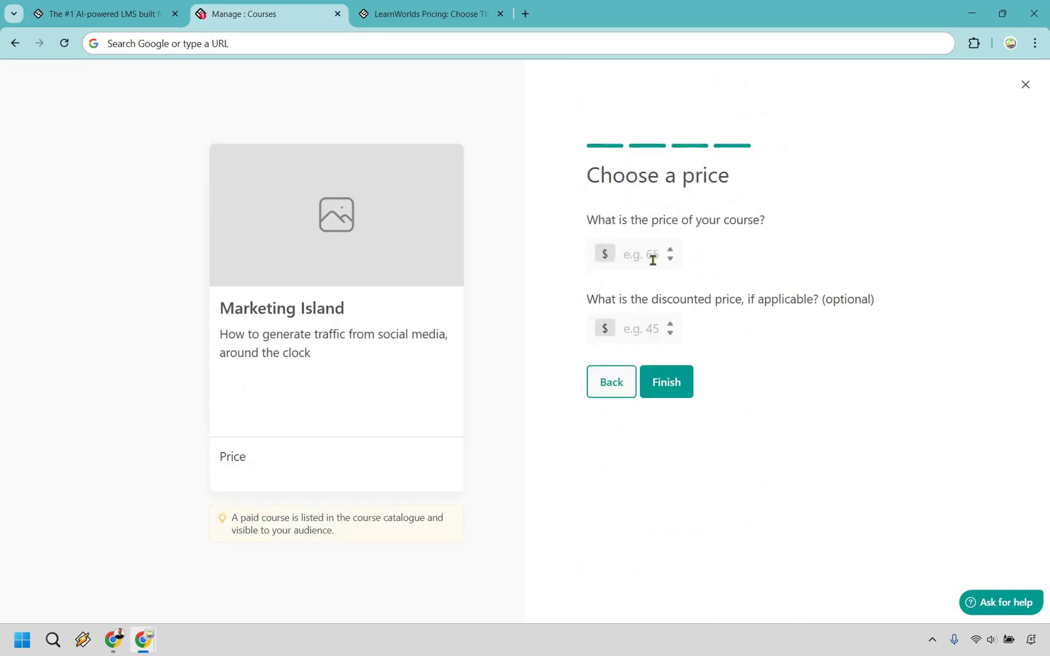
pyautogui.click(643, 254)
pyautogui.write('97')
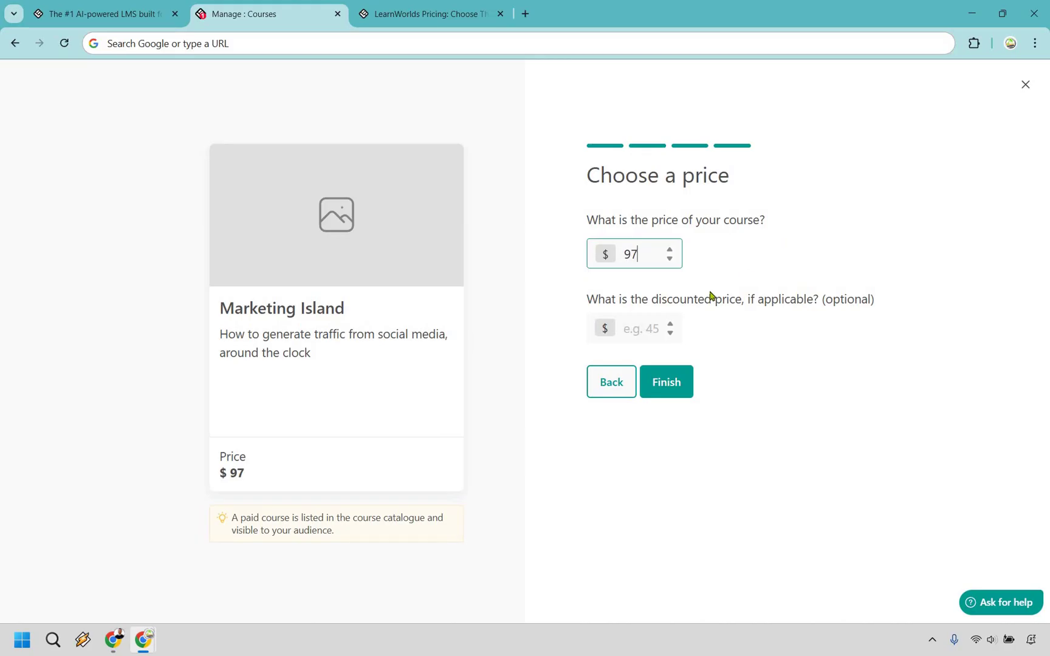
pyautogui.click(647, 327)
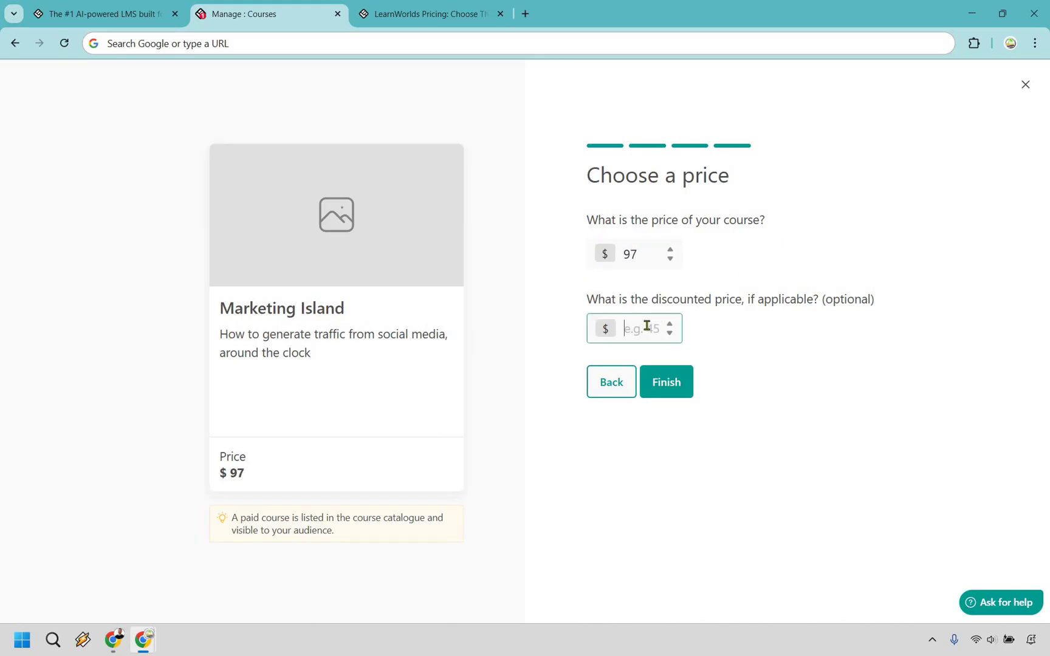
pyautogui.write('47')
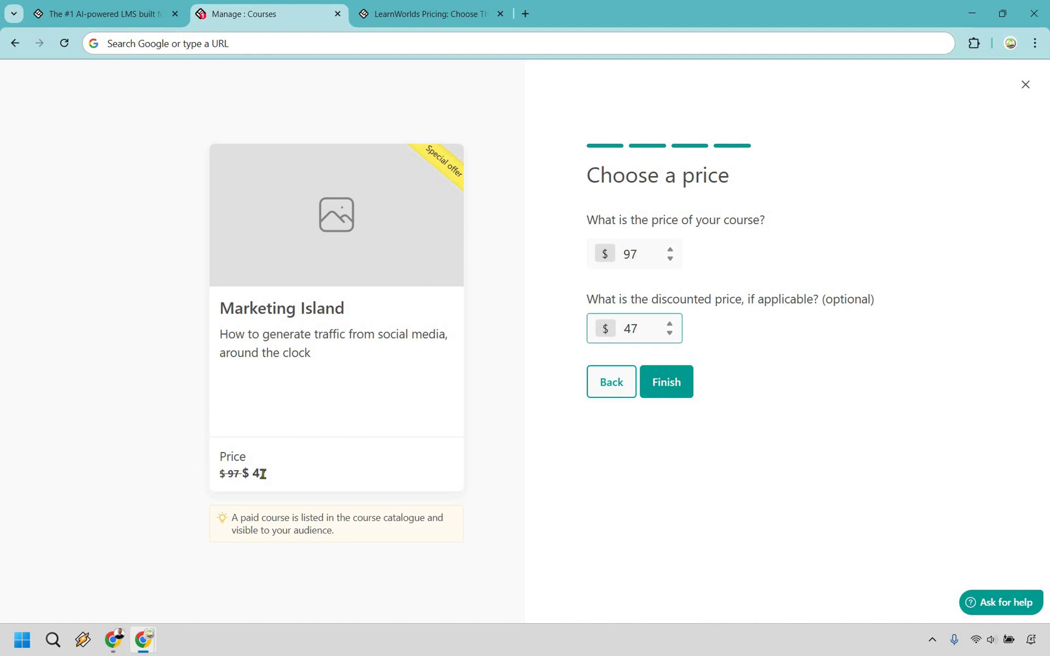
pyautogui.click(677, 382)
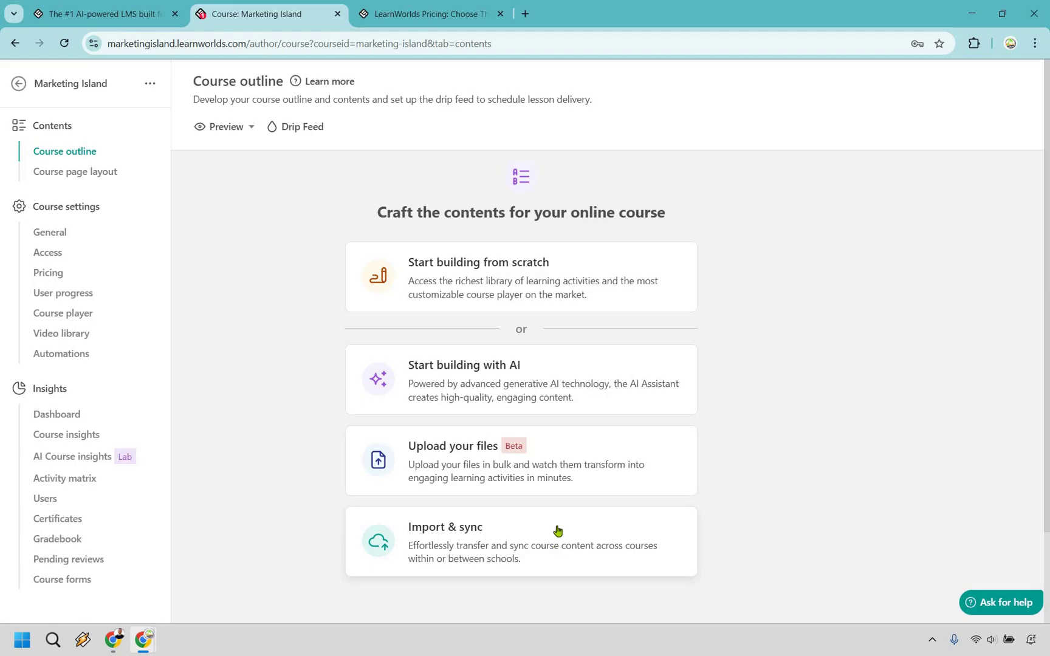
# Step: Start the AI outline builder for organic social media traffic, with Videos, eBooks and Exams activities
pyautogui.click(565, 376)
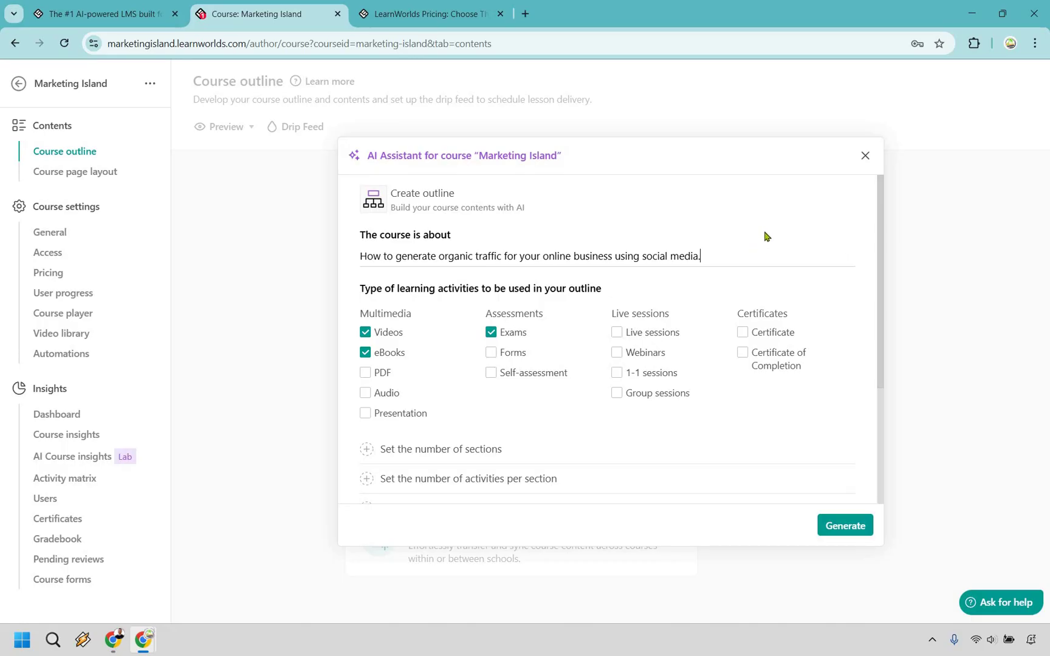
pyautogui.scroll(-1, 421, 267)
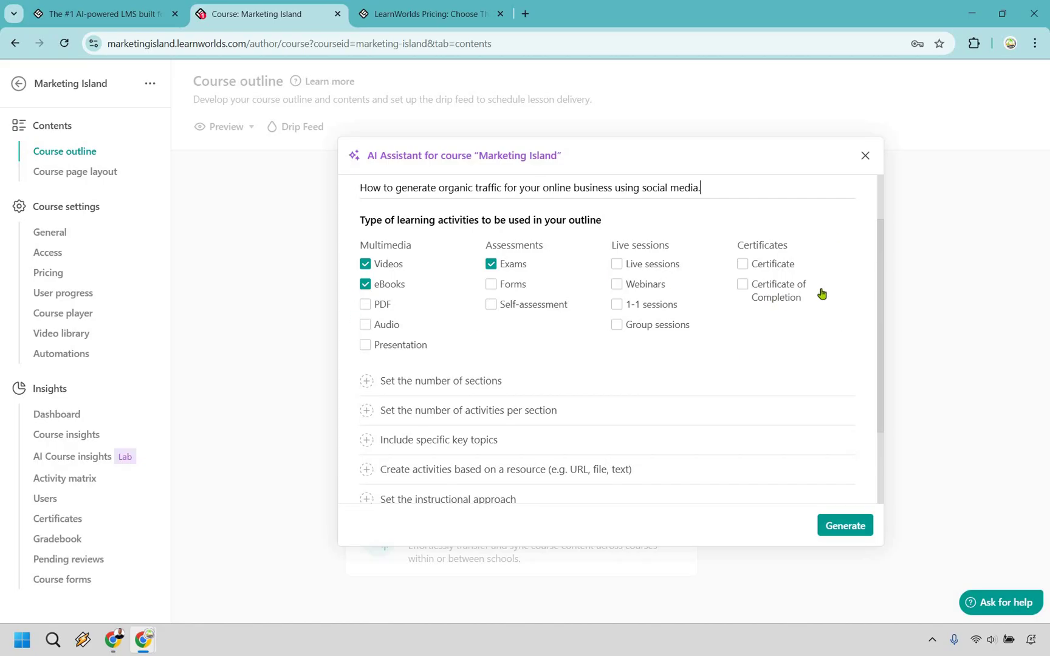
pyautogui.scroll(-2, 433, 316)
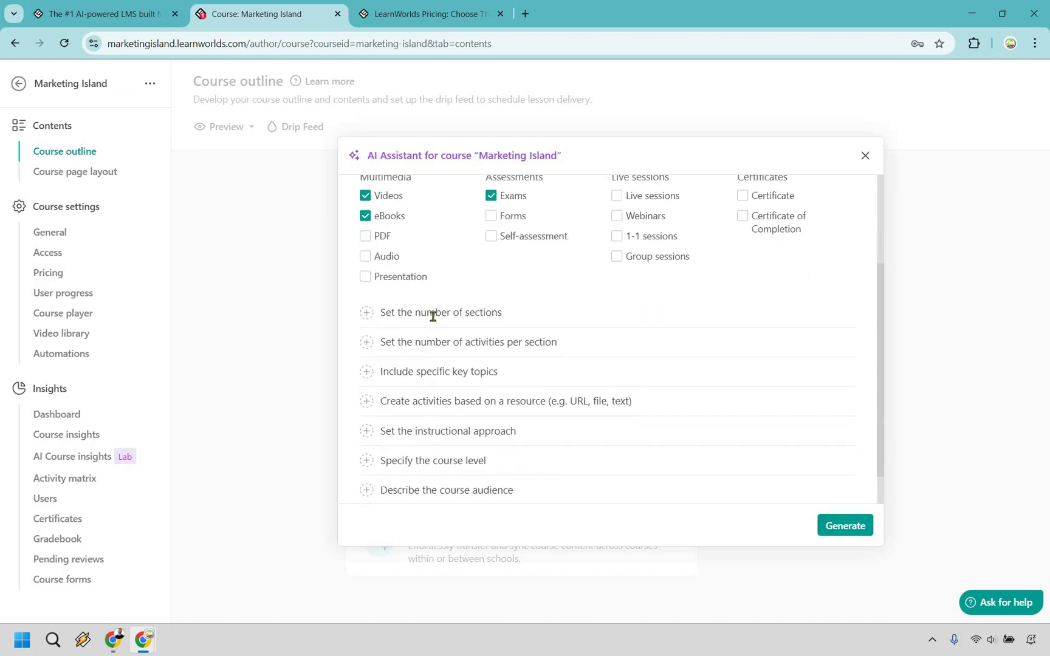
# Step: Request 3 sections with 2 activities each and the key topic 'Building a YouTube channel'
pyautogui.click(452, 313)
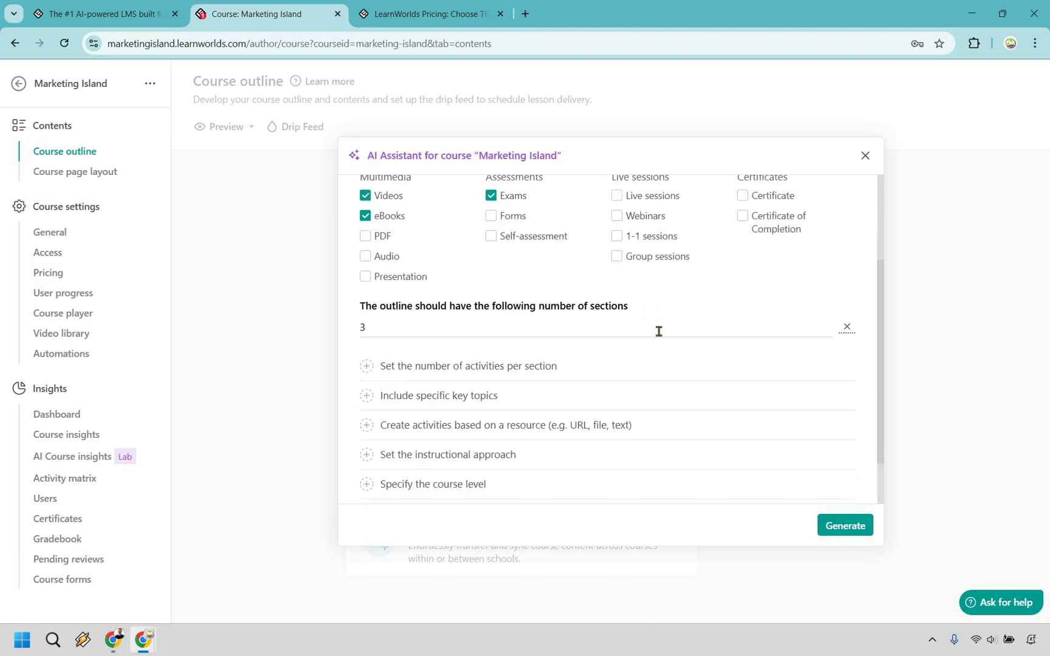
pyautogui.press('Tab')
pyautogui.press('Return')
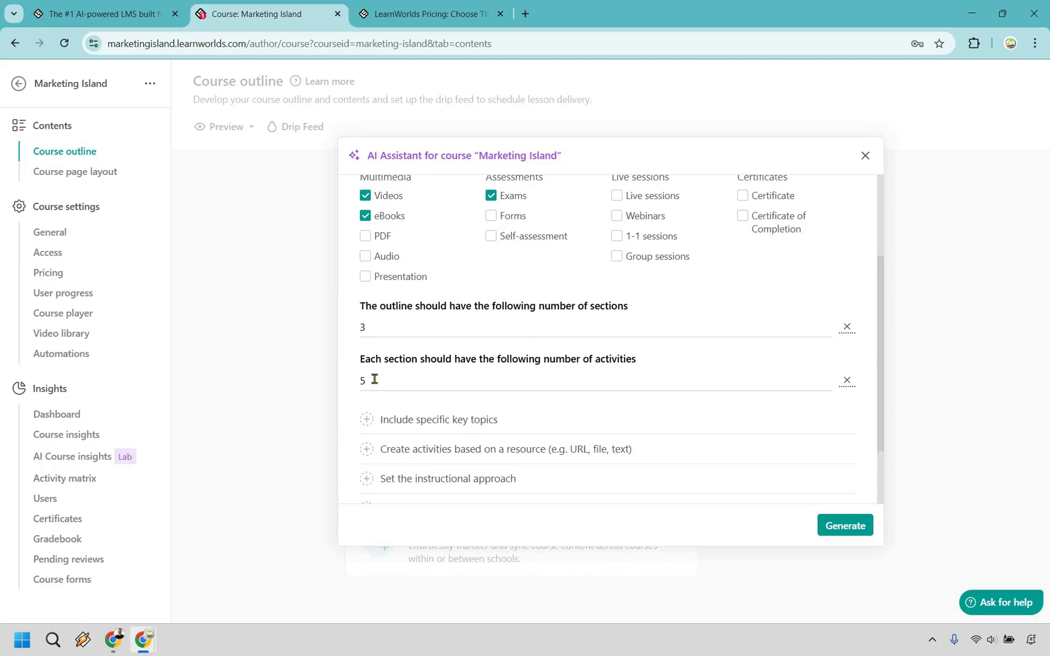
pyautogui.hotkey('ctrl', 'a')
pyautogui.write('2')
pyautogui.scroll(-1, 464, 356)
pyautogui.click(460, 362)
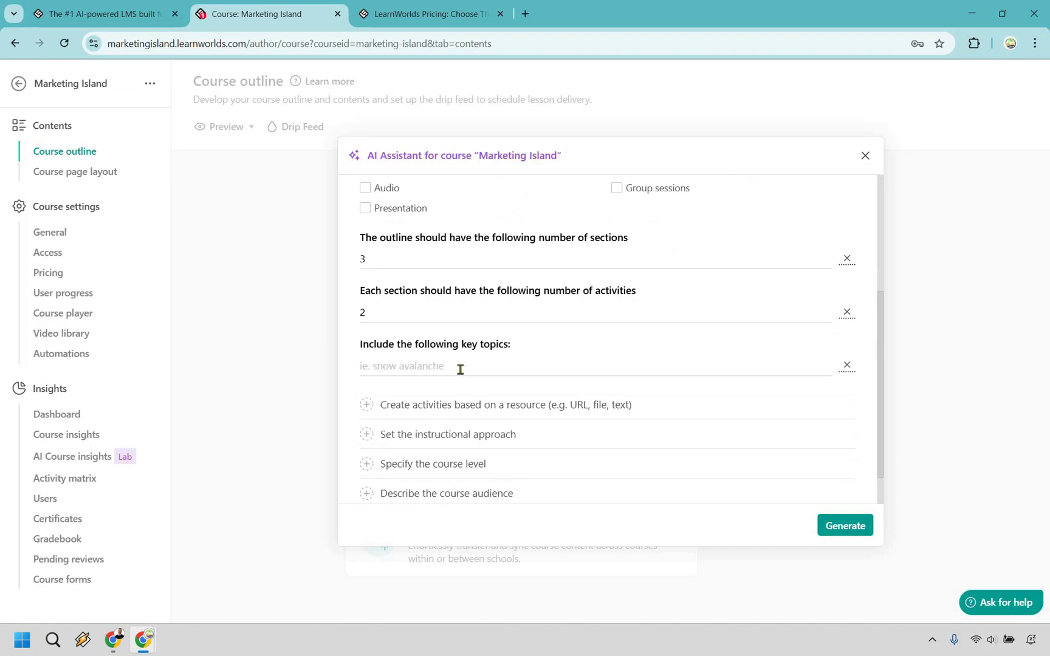
pyautogui.write('Building a YouTube channel')
# Step: Add source resource and instructional approach settings to the AI outline form
pyautogui.scroll(-1, 541, 368)
pyautogui.click(571, 365)
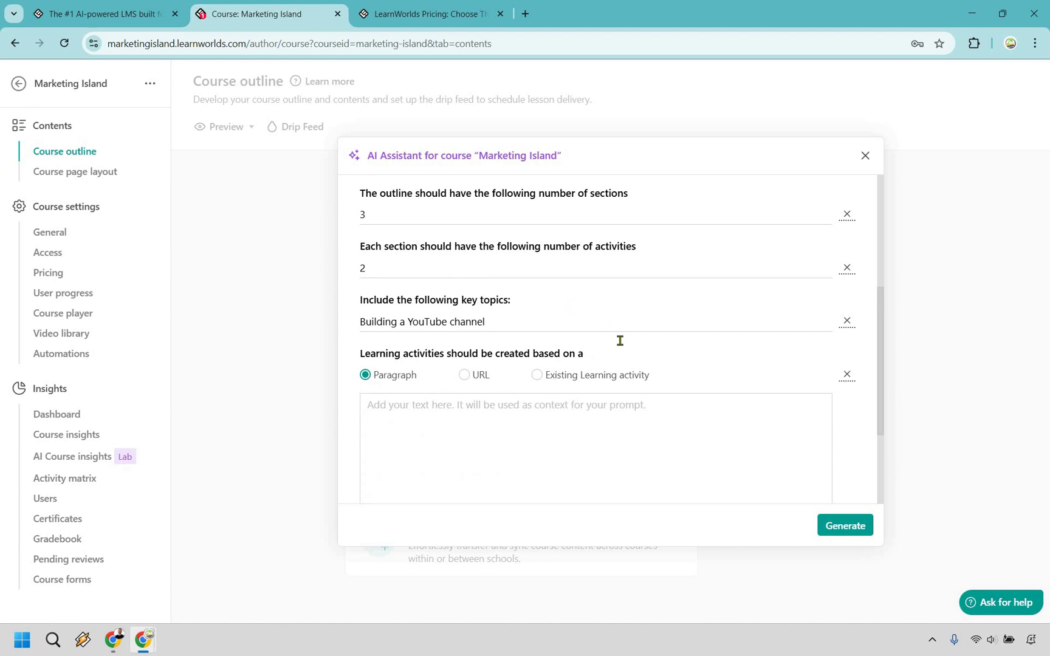
pyautogui.scroll(-3, 593, 366)
pyautogui.click(526, 401)
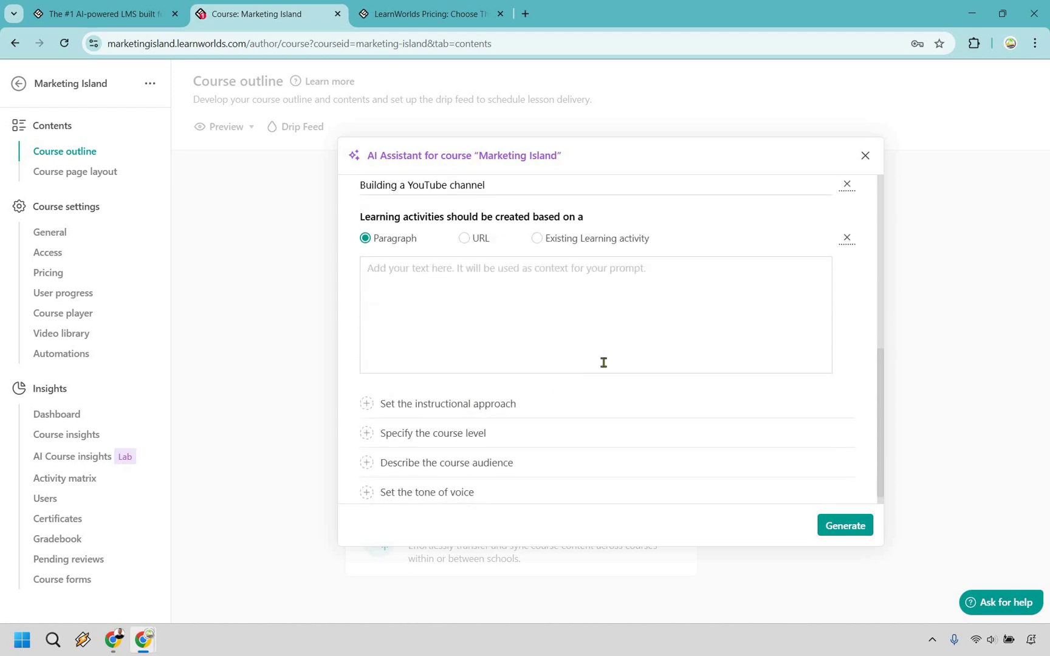
pyautogui.click(499, 413)
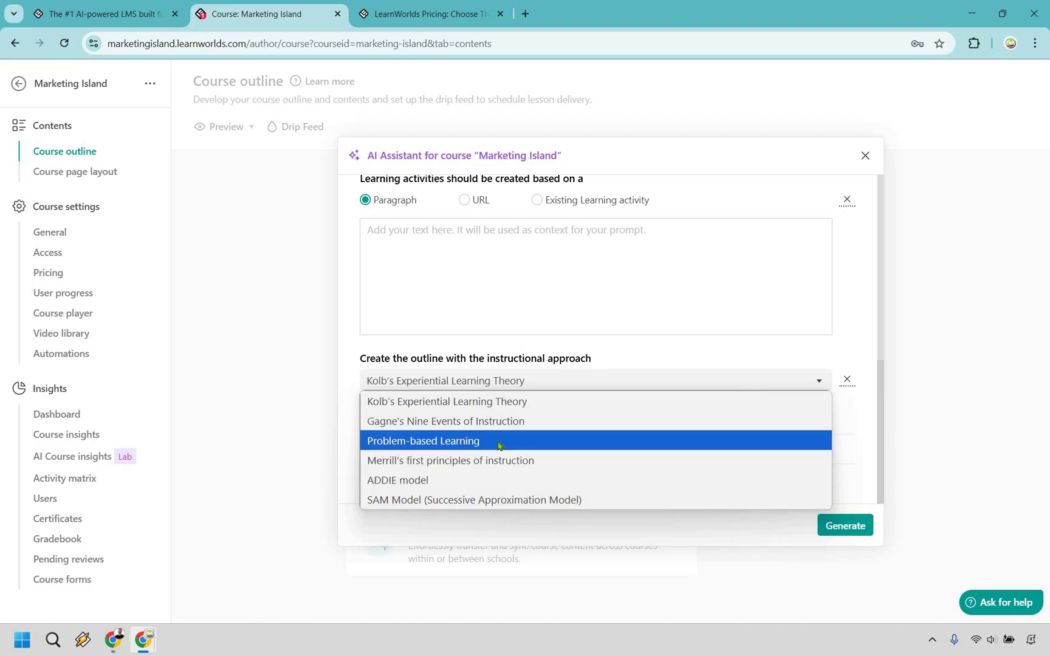
# Step: Choose the SAM Model approach, Foundational course level and 'online marketers' as the audience
pyautogui.click(574, 500)
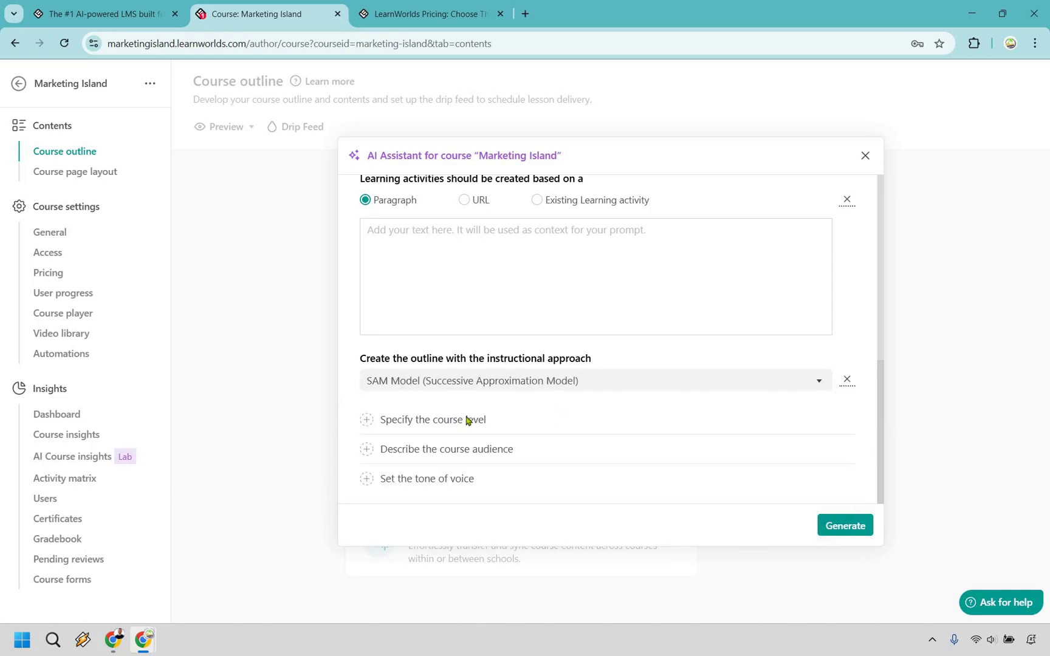
pyautogui.click(477, 430)
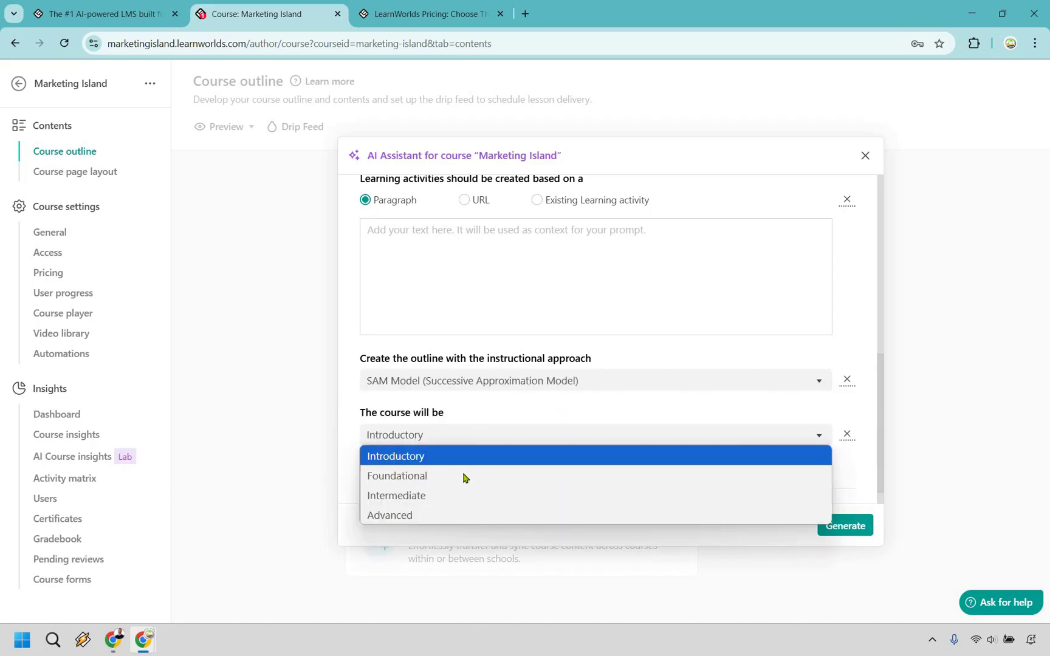
pyautogui.press('Down')
pyautogui.press('Return')
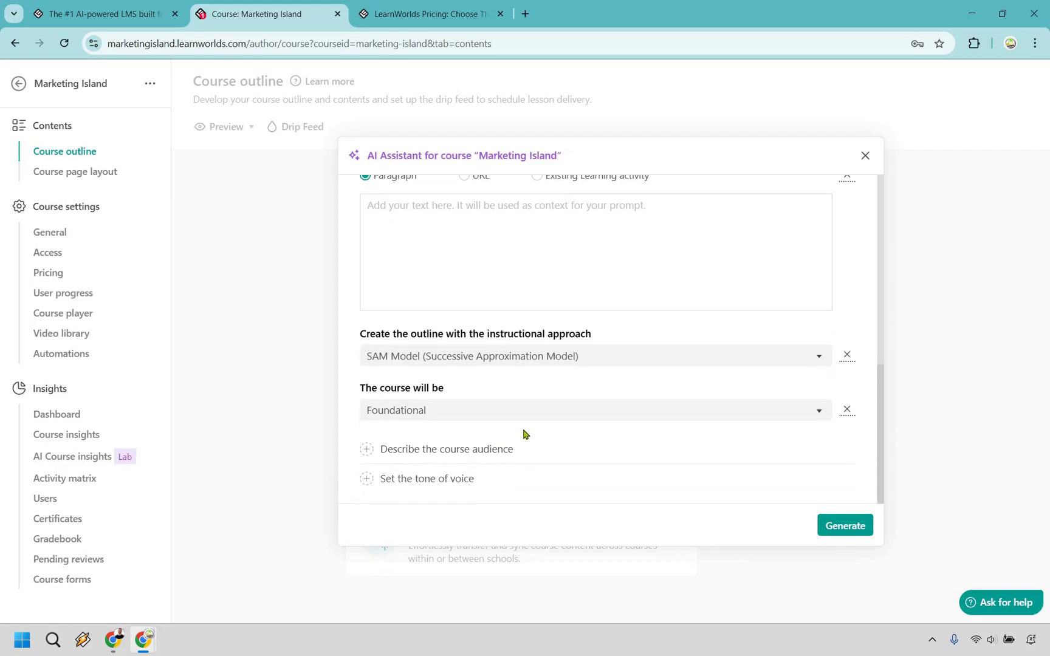
pyautogui.click(476, 456)
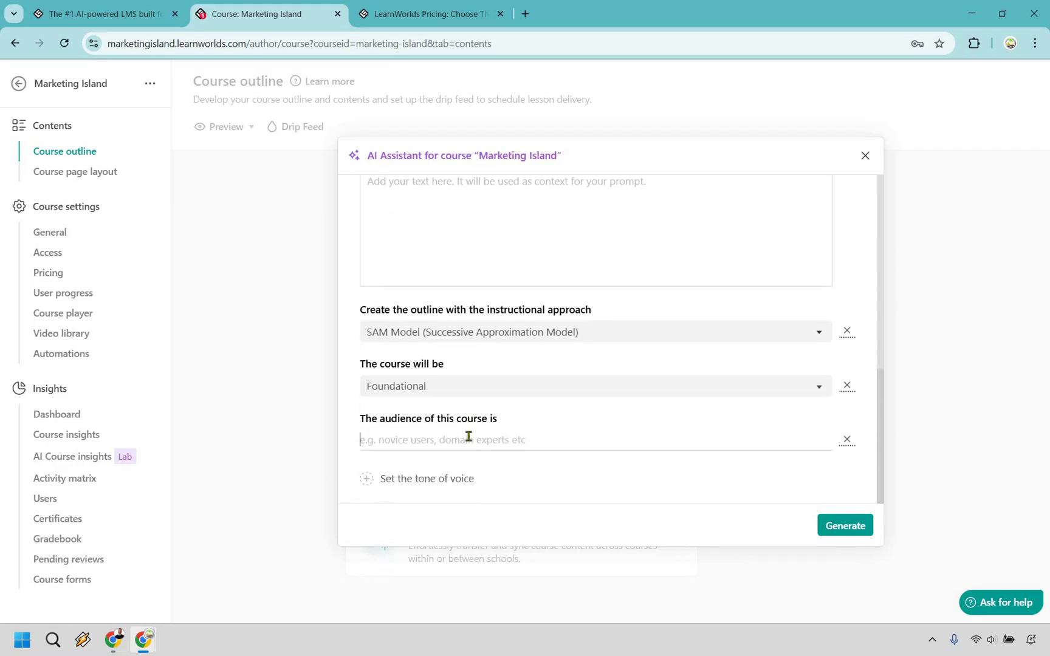
pyautogui.write('online marketers')
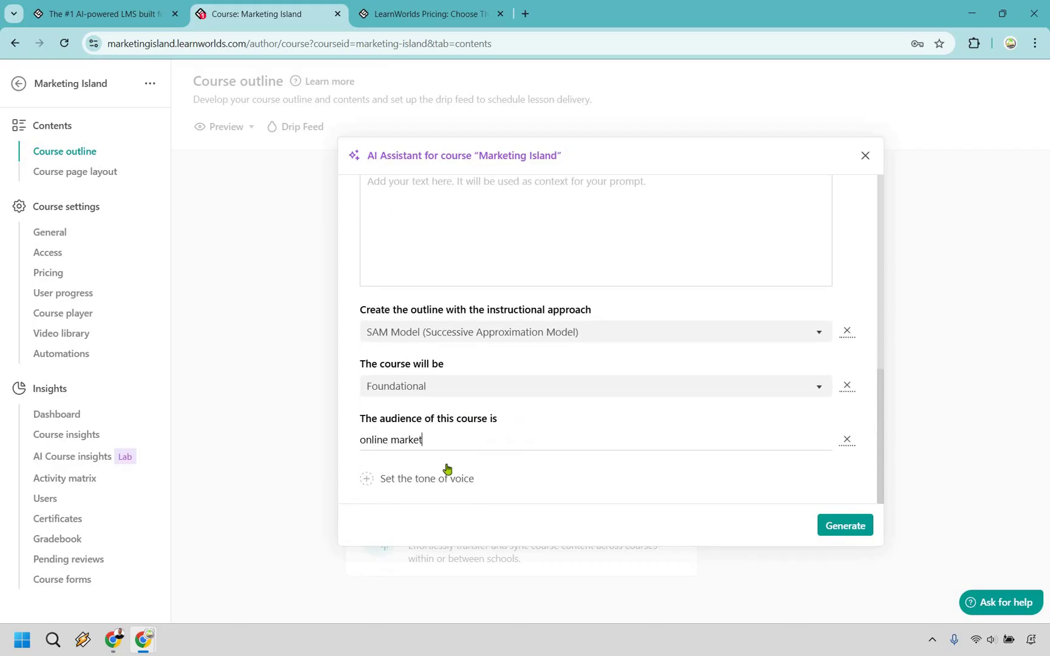
# Step: Set the tone of voice to Playful instead of Humorous
pyautogui.click(472, 467)
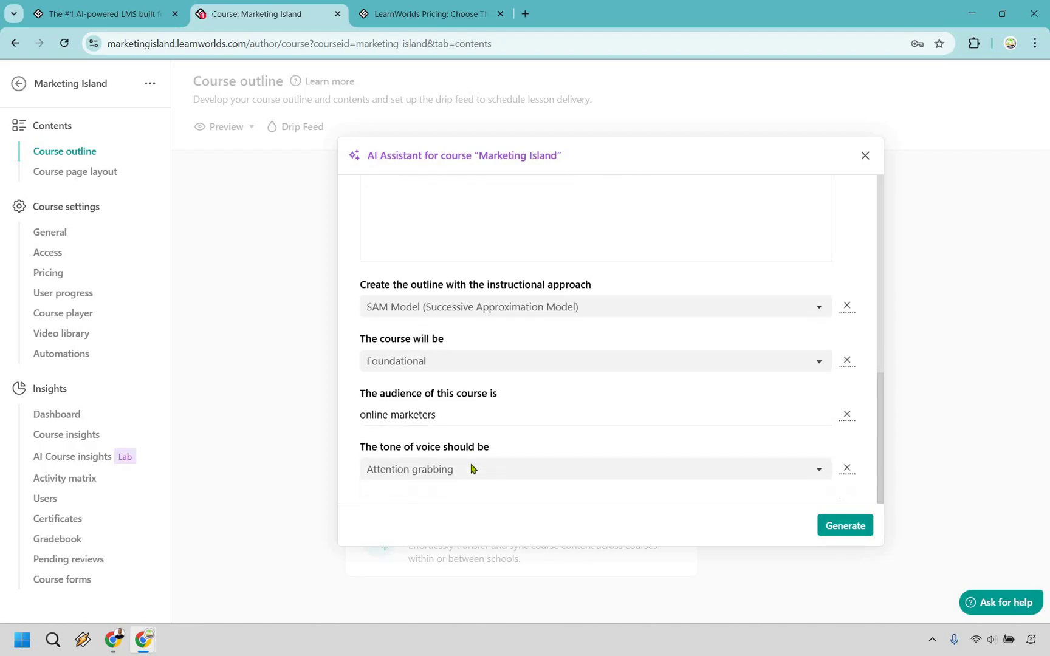
pyautogui.click(472, 468)
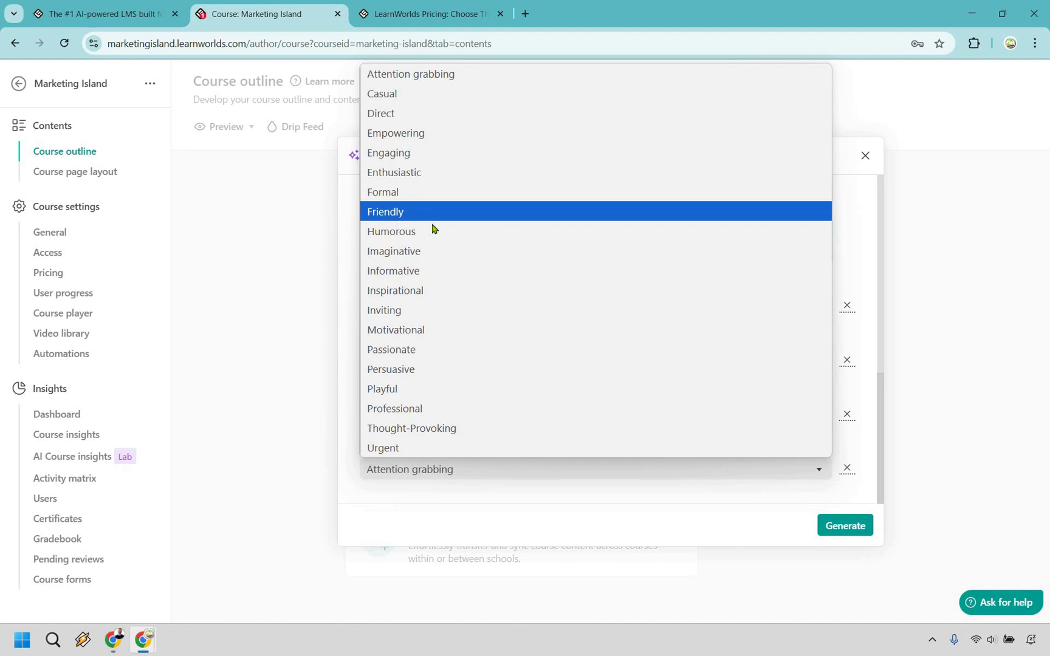
pyautogui.press('Return')
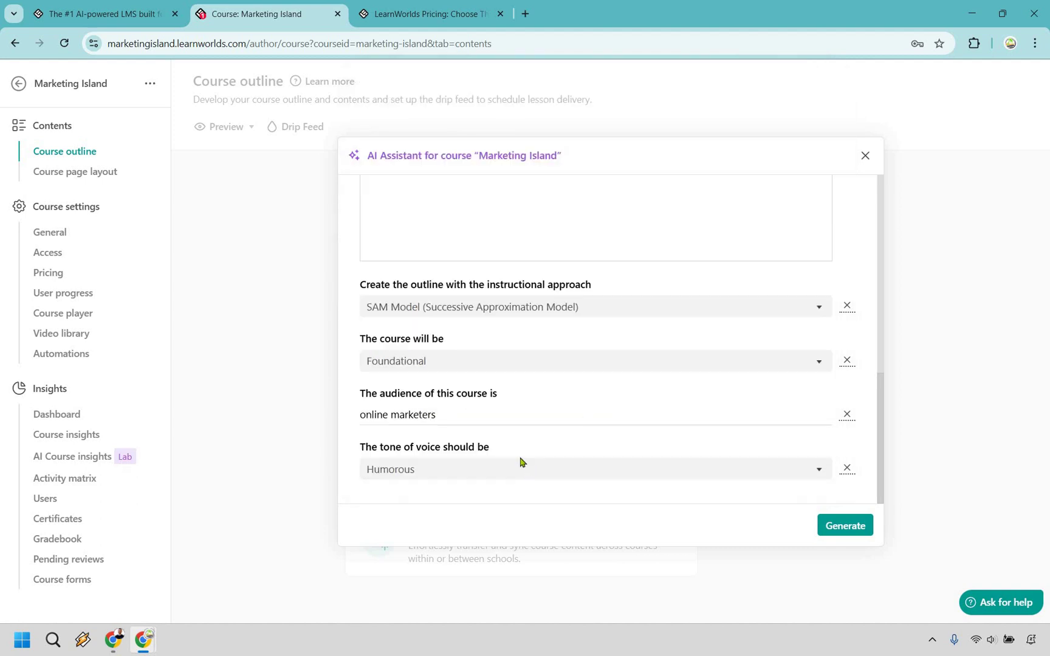
pyautogui.press('space')
pyautogui.press('Up')
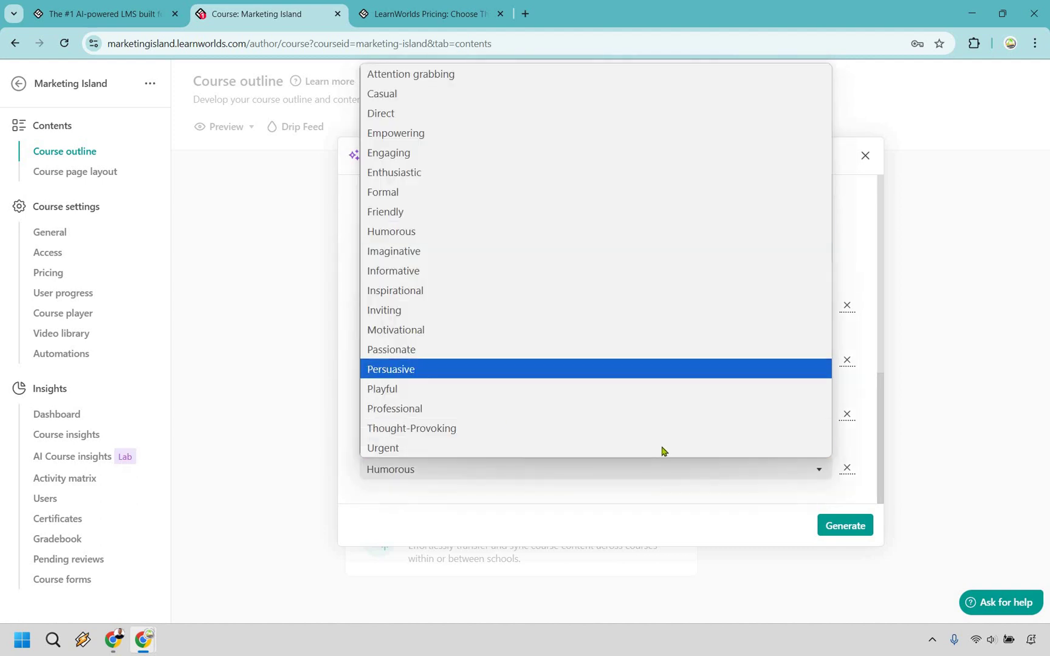
pyautogui.press('Down')
pyautogui.press('Return')
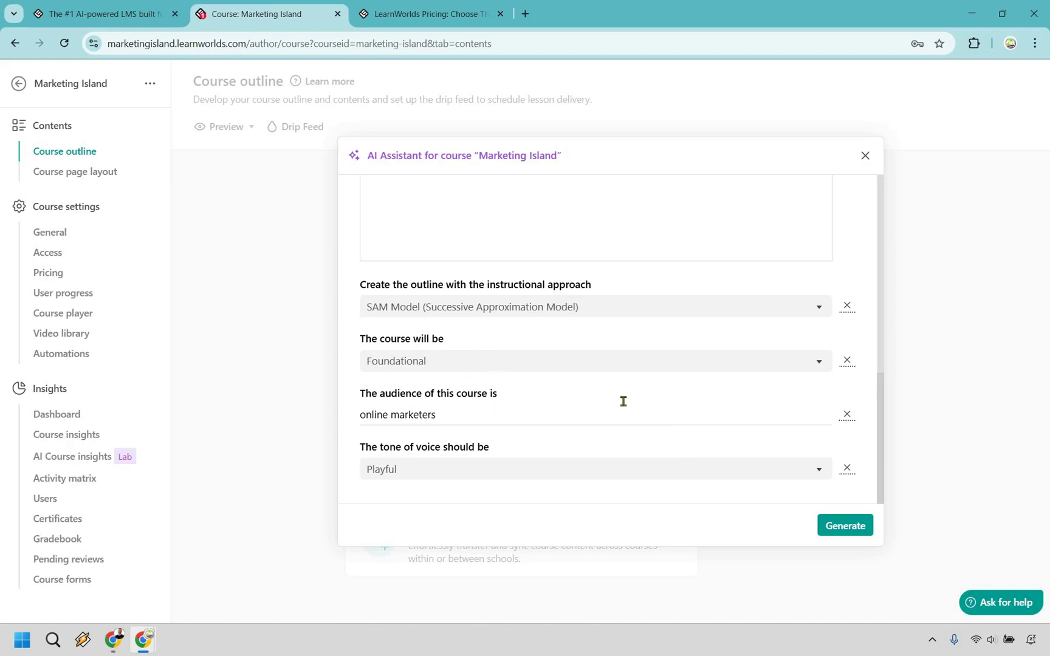
pyautogui.scroll(3, 626, 402)
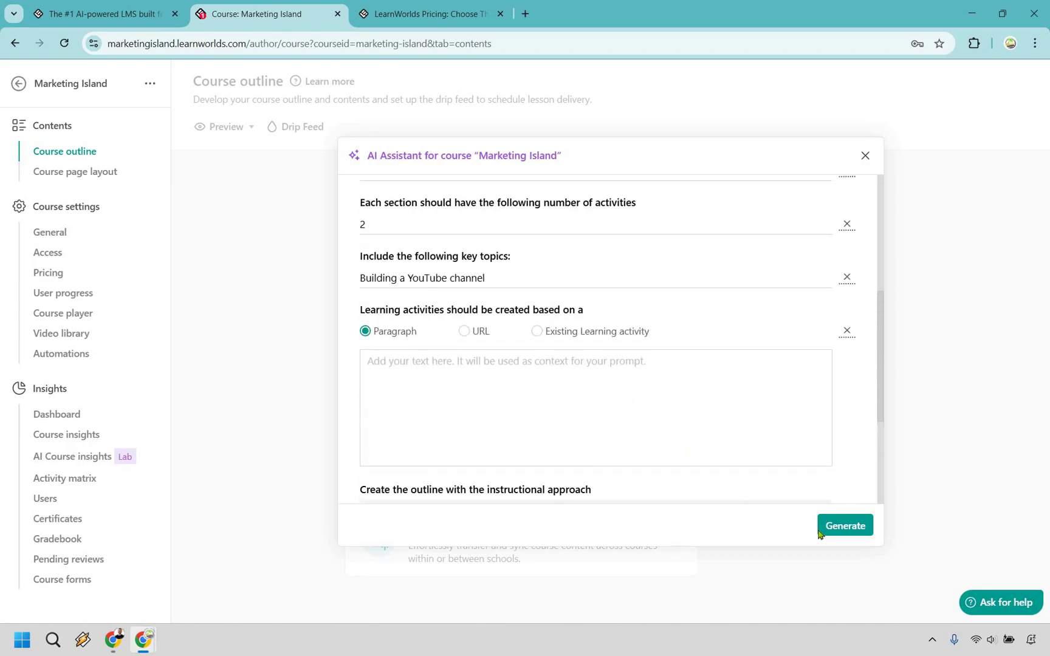
pyautogui.scroll(-3, 833, 529)
# Step: Generate the outline and review its sections 01–03 on organic and YouTube traffic
pyautogui.click(849, 526)
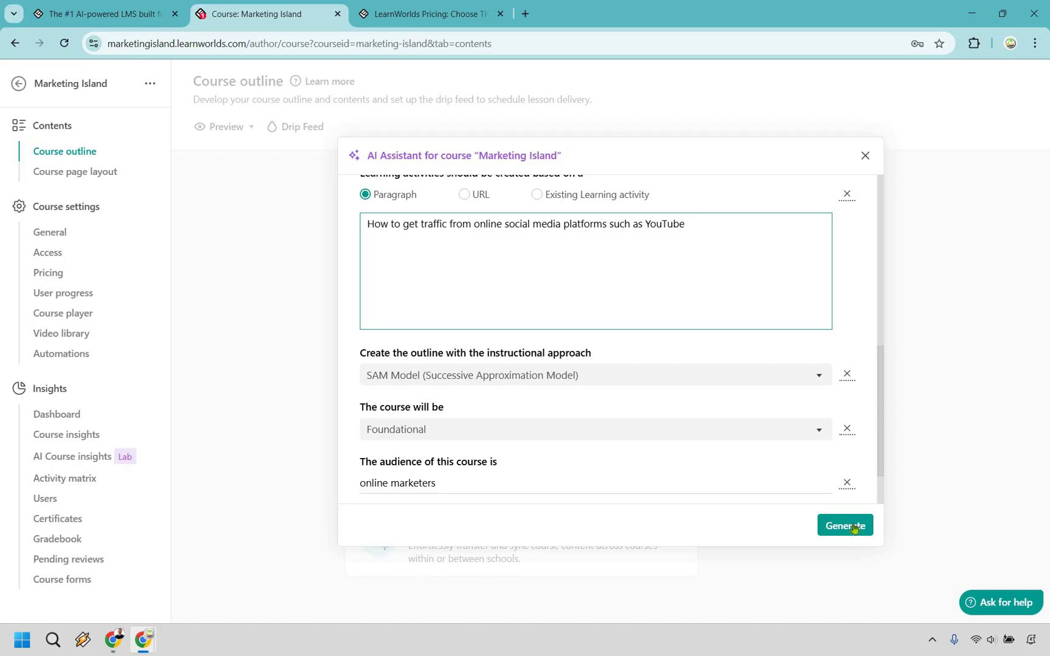
pyautogui.click(853, 526)
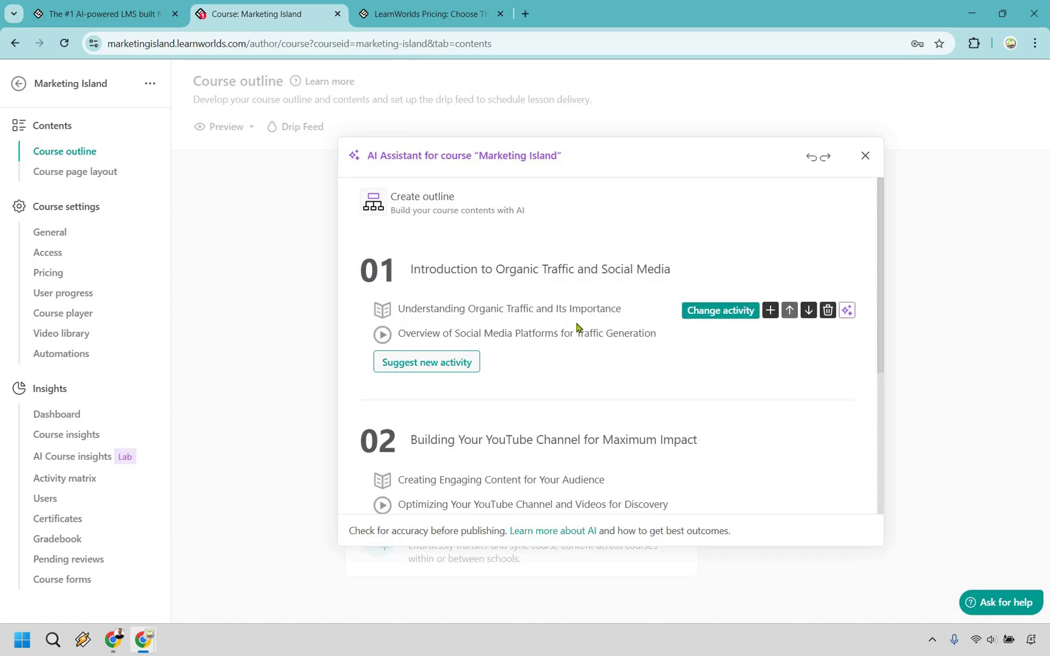
pyautogui.scroll(-2, 605, 366)
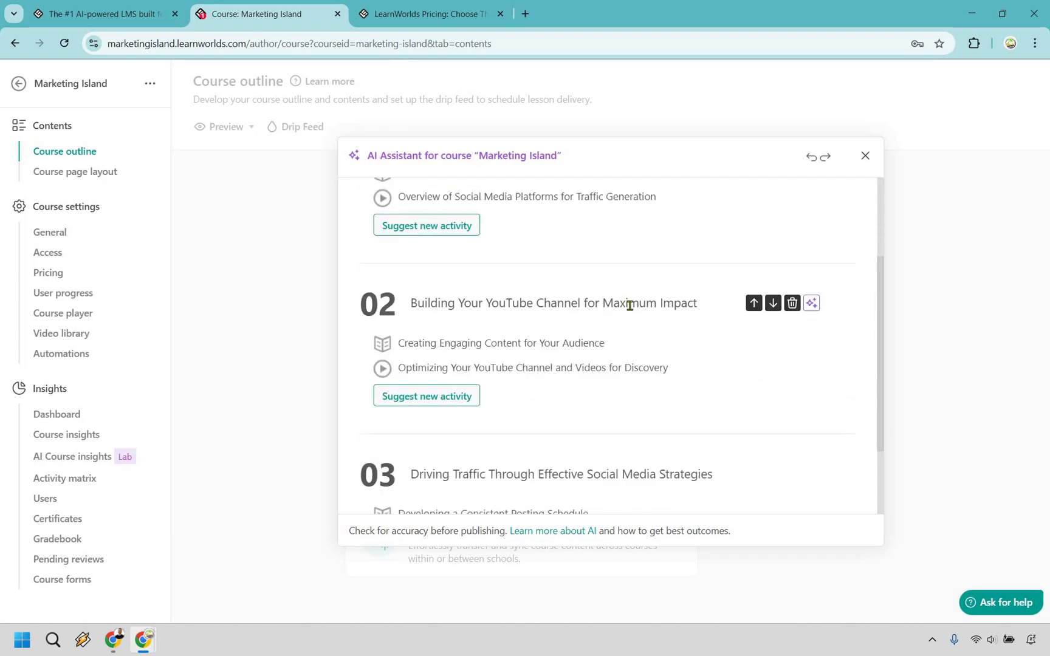
pyautogui.scroll(-2, 577, 396)
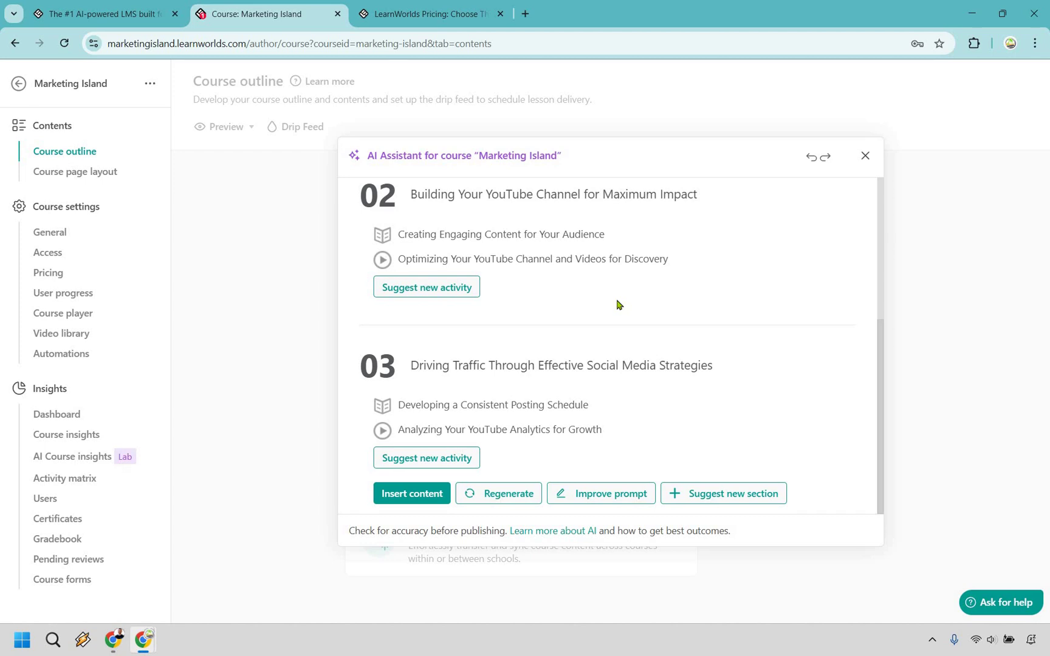
# Step: Insert the AI-generated outline into the Marketing Island course
pyautogui.click(415, 494)
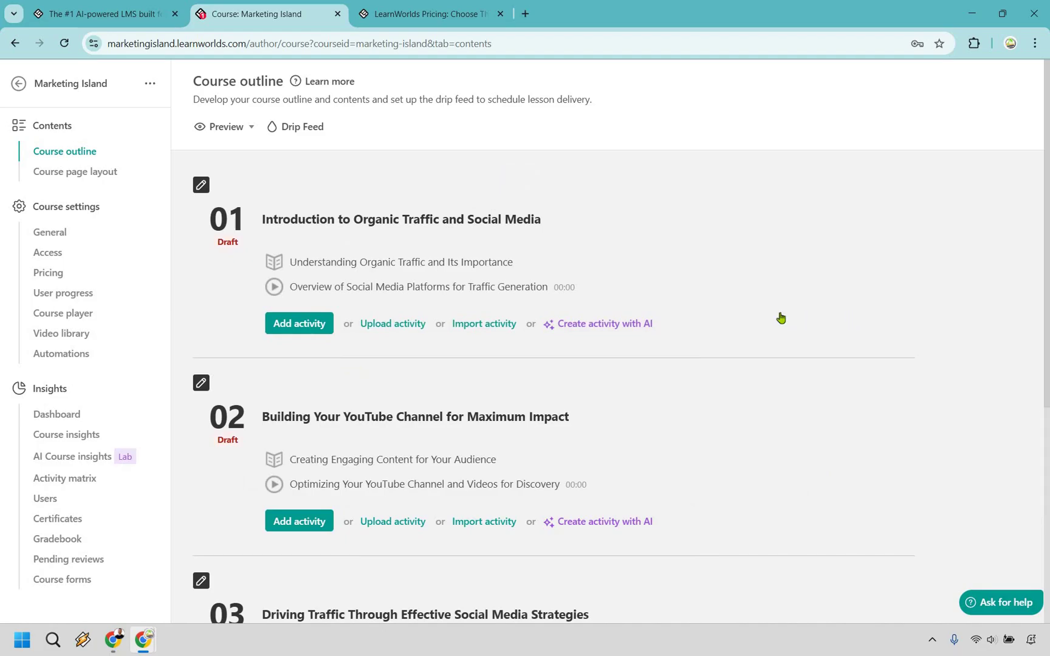
pyautogui.scroll(-4, 781, 318)
pyautogui.scroll(4, 781, 317)
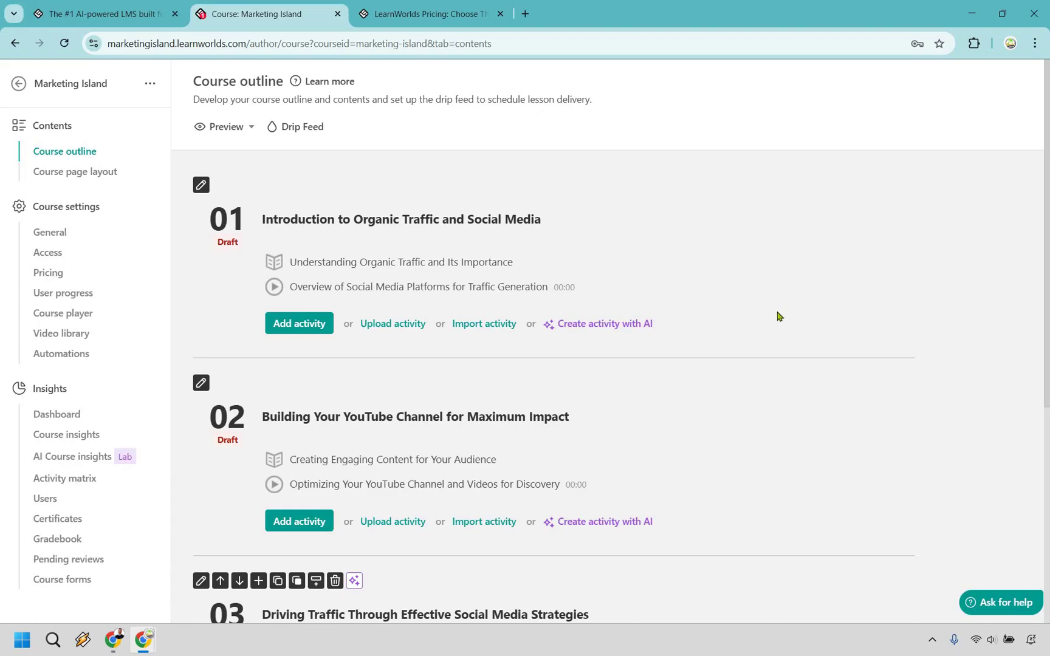
pyautogui.scroll(-4, 487, 375)
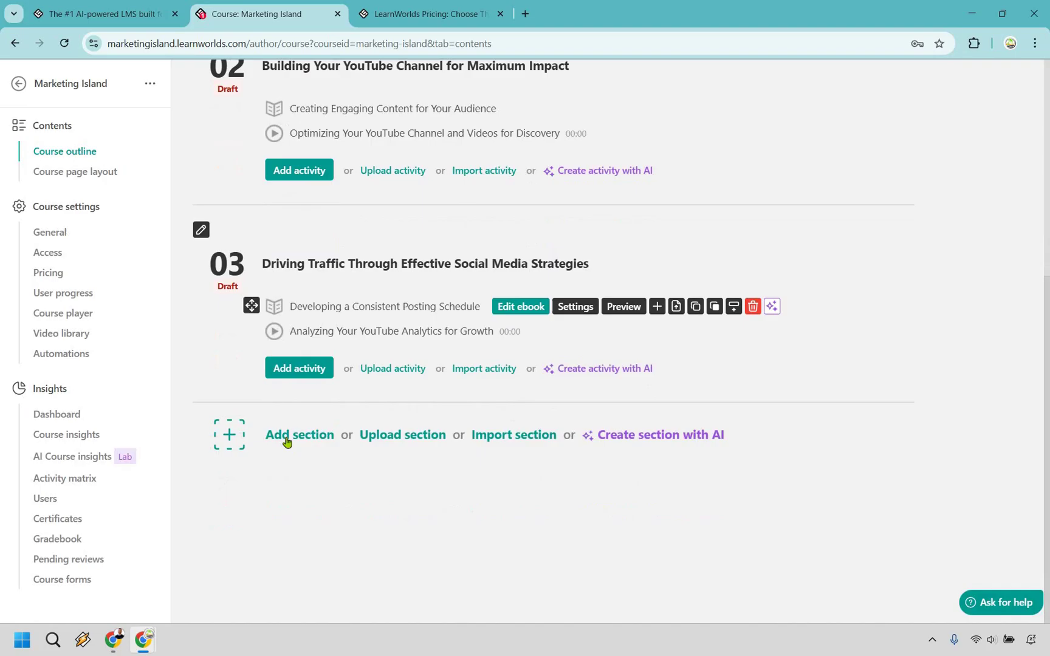
# Step: Add a fourth section titled 'Introduction', with 'Introduction' as description and Paid access
pyautogui.click(286, 440)
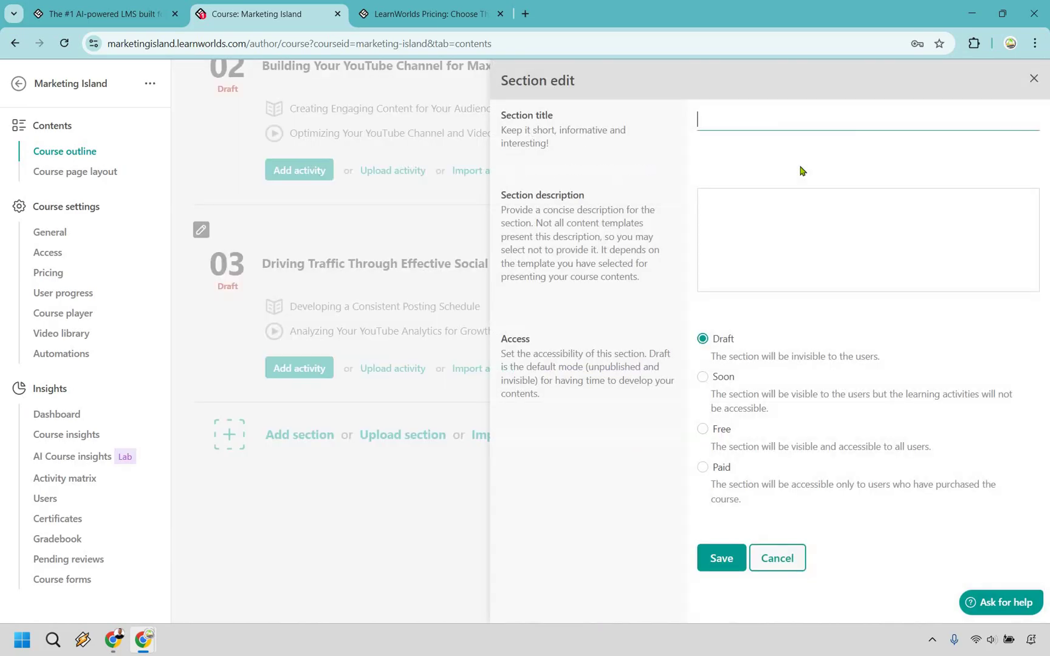
pyautogui.write('Introduction')
pyautogui.hotkey('ctrl', 'a')
pyautogui.hotkey('ctrl', 'c')
pyautogui.press('Tab')
pyautogui.hotkey('ctrl', 'v')
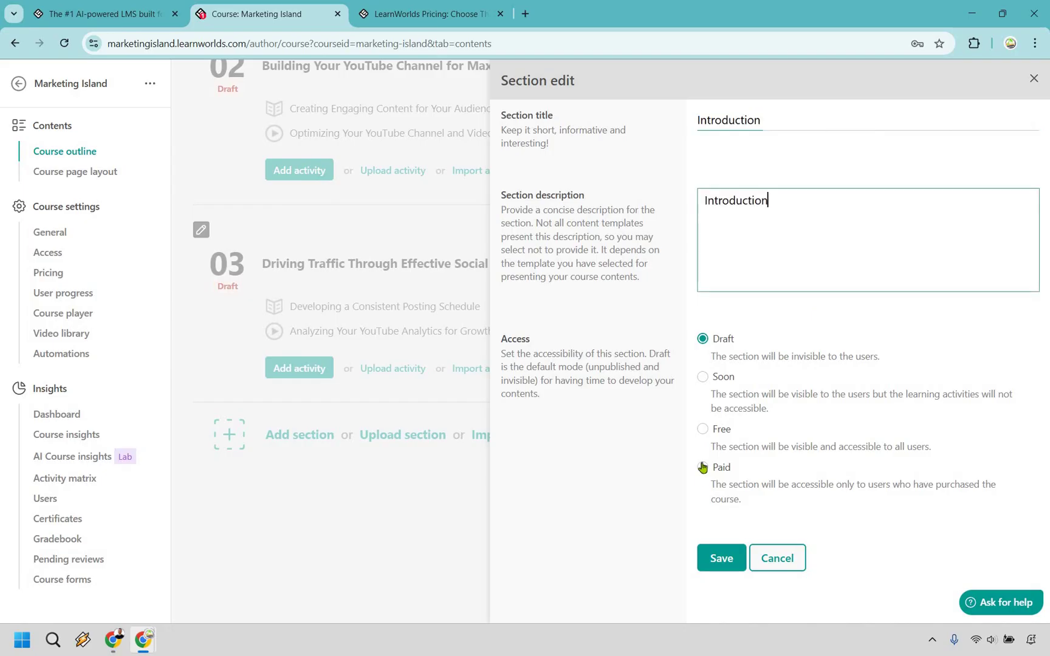
pyautogui.press('Tab')
pyautogui.press('Up')
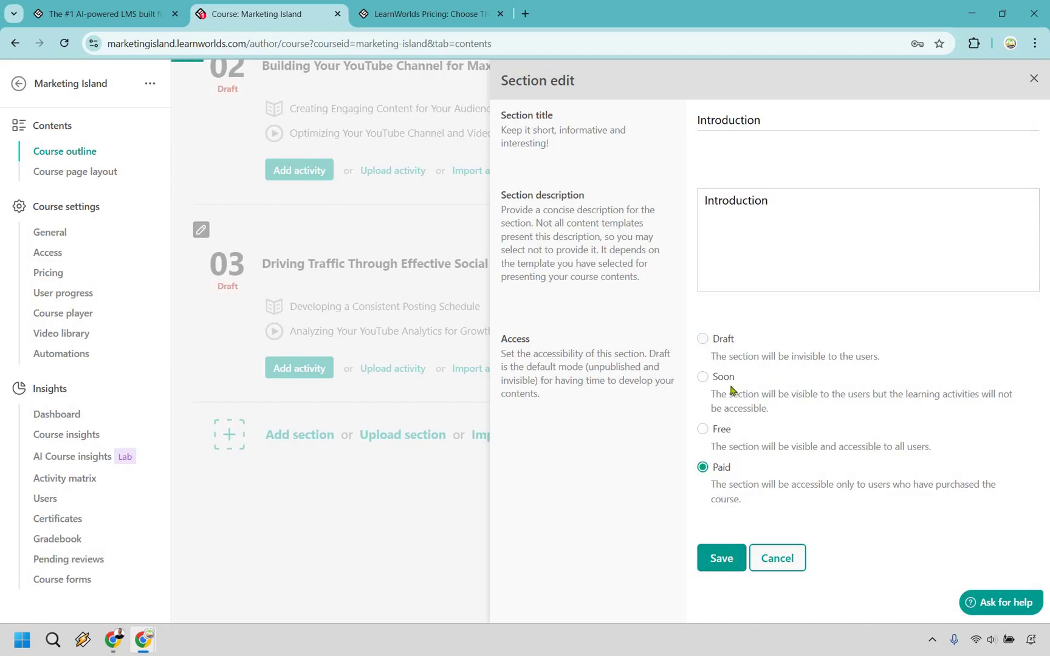
pyautogui.press('Return')
pyautogui.click(298, 527)
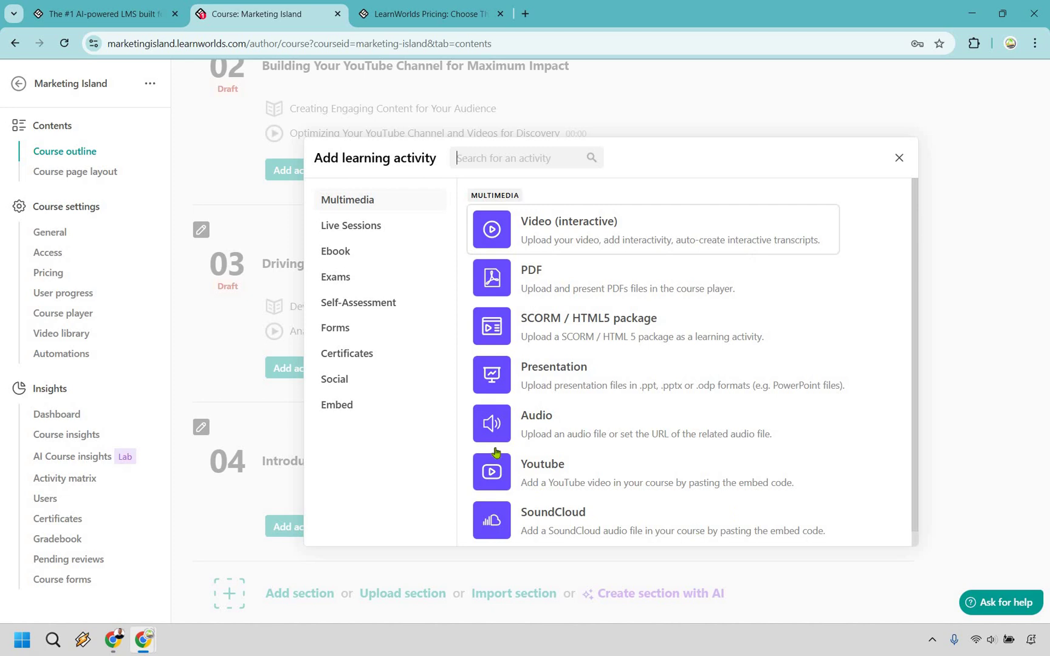
# Step: Browse the activity categories, then add a Multimedia Video (interactive) activity to the Introduction section
pyautogui.click(372, 233)
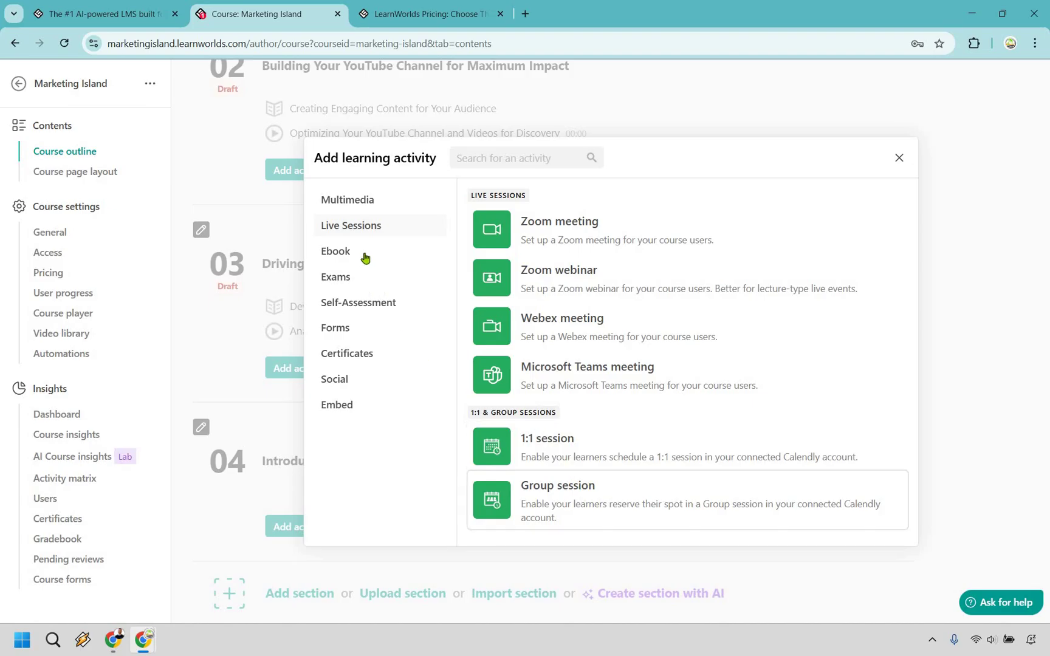
pyautogui.click(367, 281)
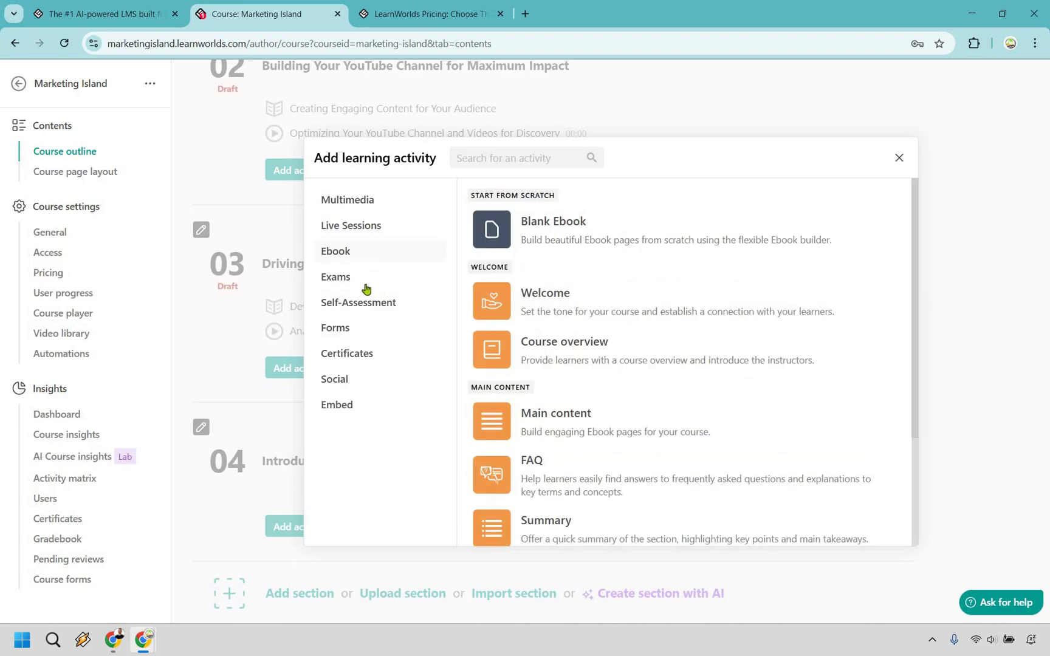
pyautogui.click(367, 318)
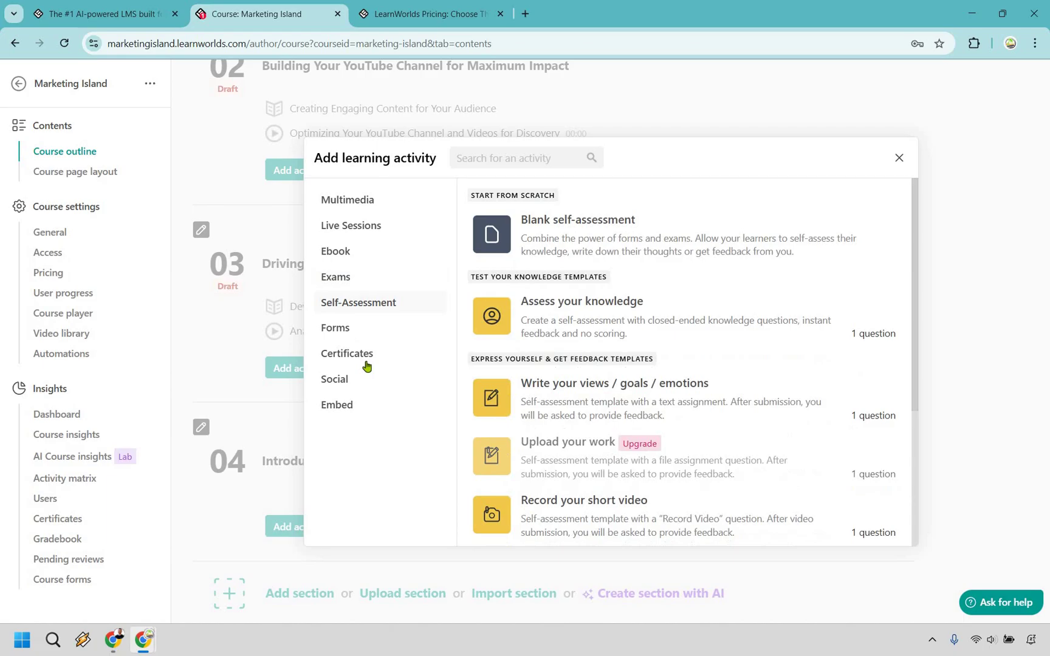
pyautogui.click(366, 358)
pyautogui.click(350, 389)
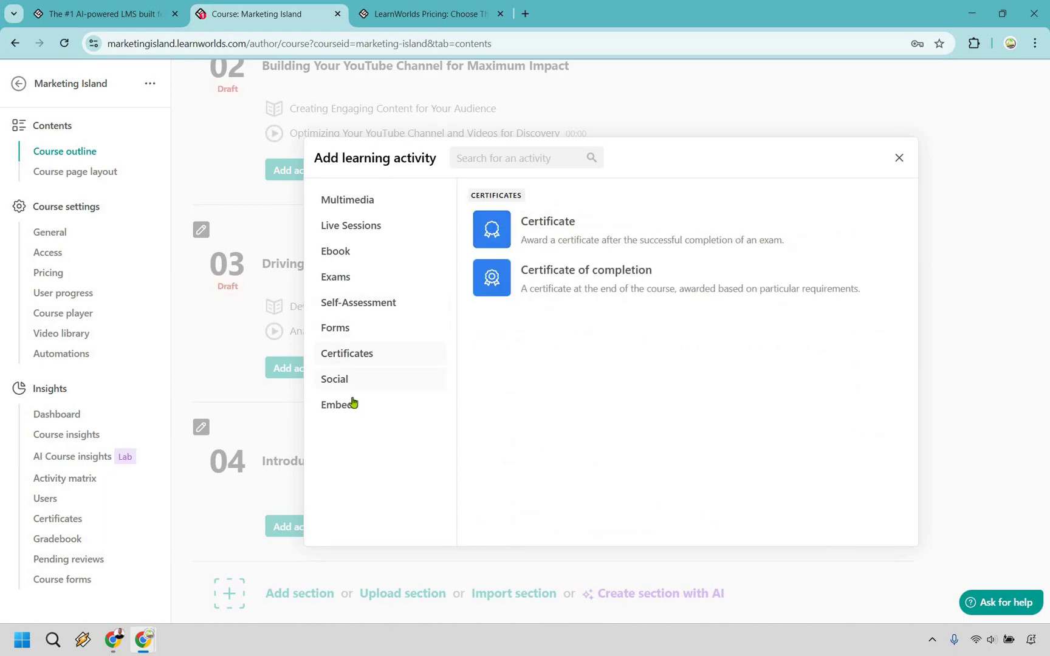
pyautogui.click(352, 203)
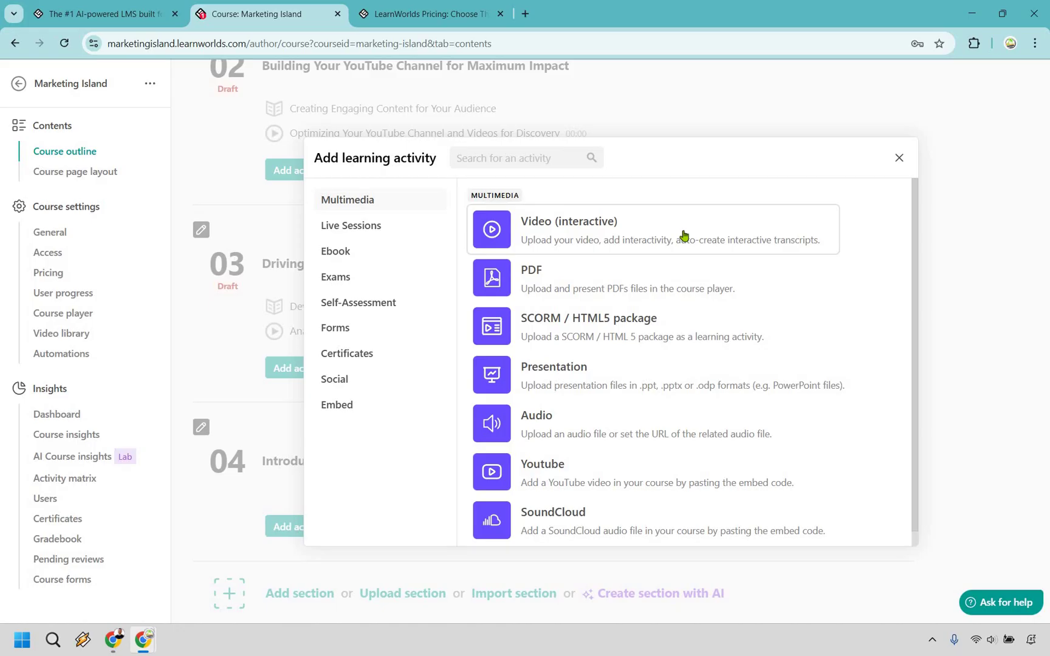
pyautogui.click(683, 236)
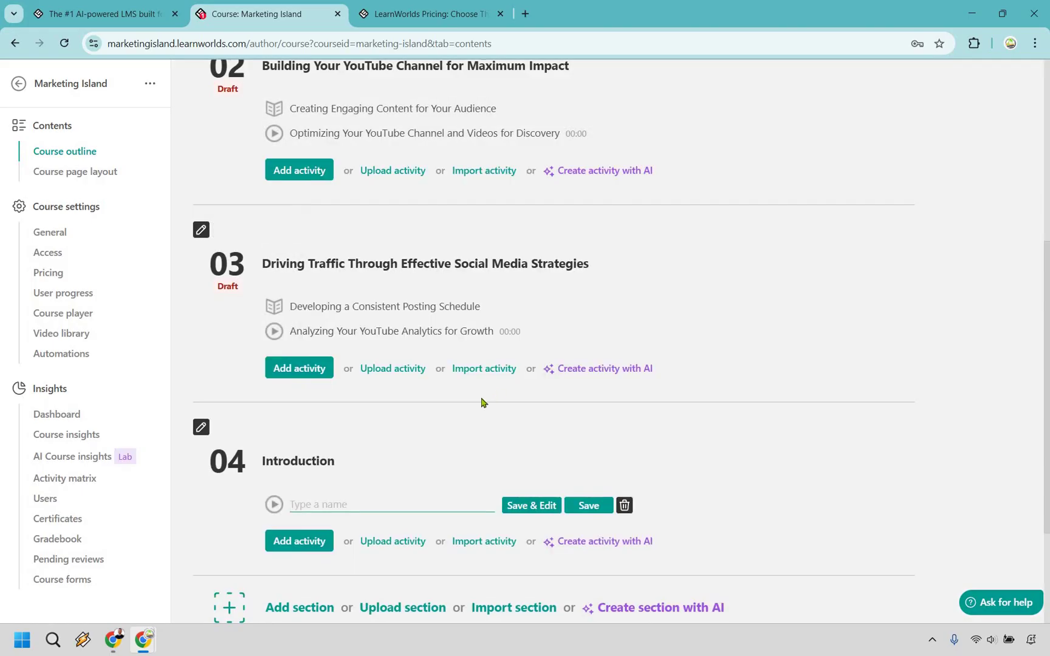
# Step: Name the video activity 'Introduction' and save its settings, described as 'Introduction Video'
pyautogui.write('Introduction')
pyautogui.click(522, 508)
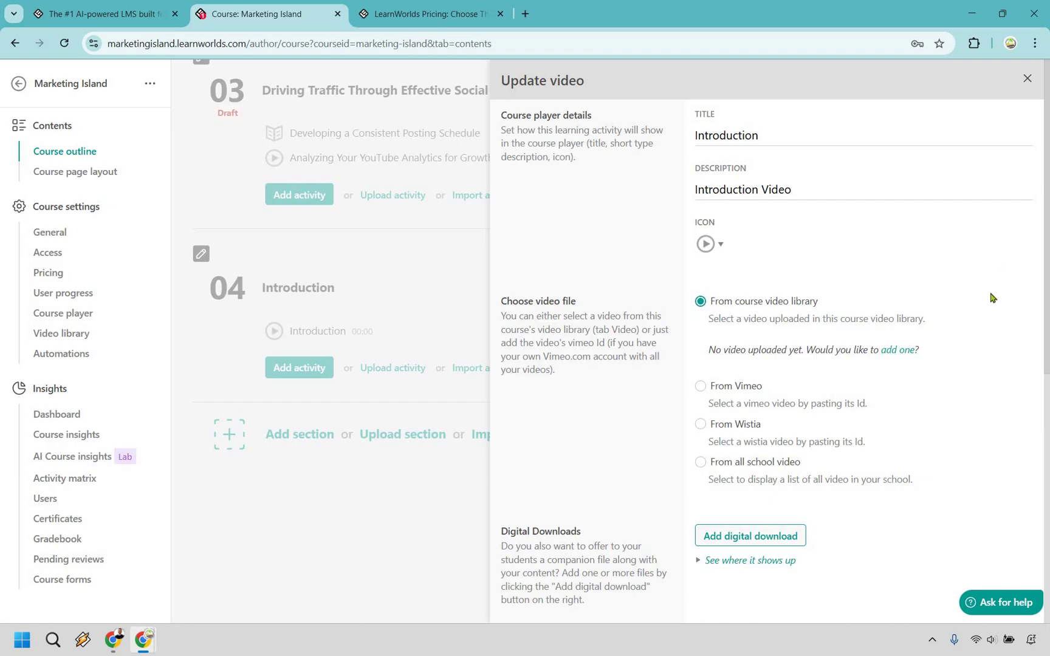
pyautogui.scroll(-1, 966, 314)
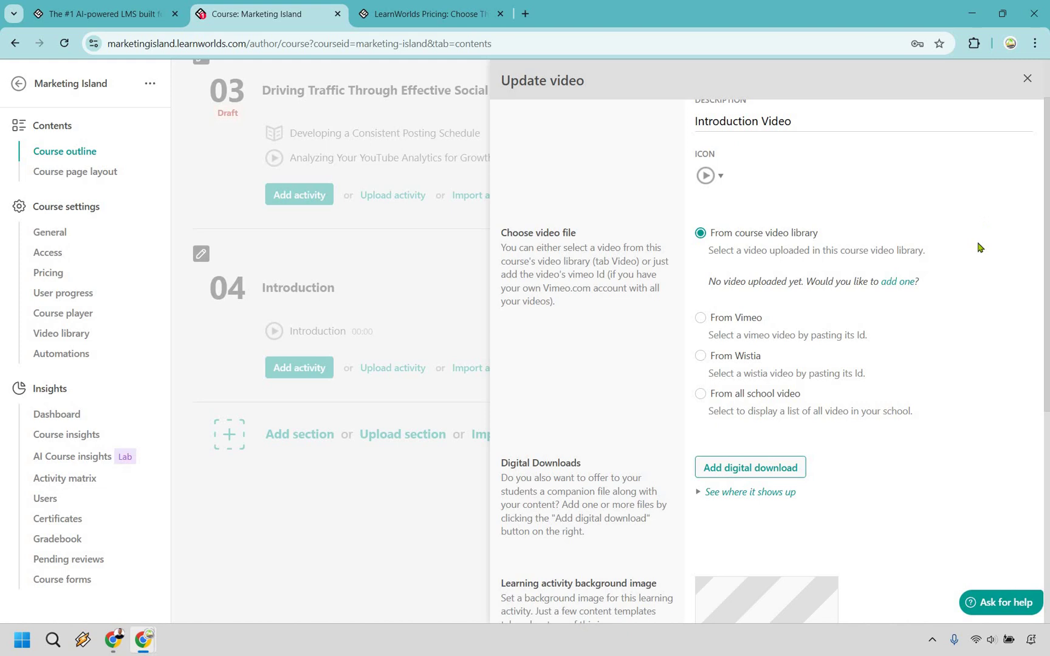
pyautogui.scroll(-3, 654, 217)
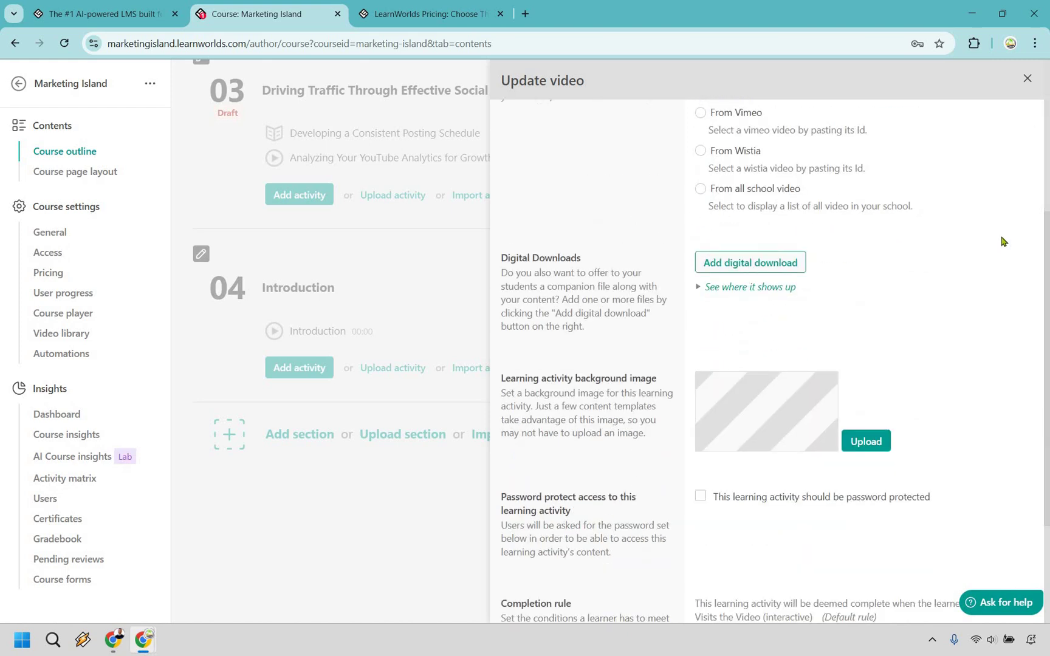
pyautogui.scroll(-1, 582, 406)
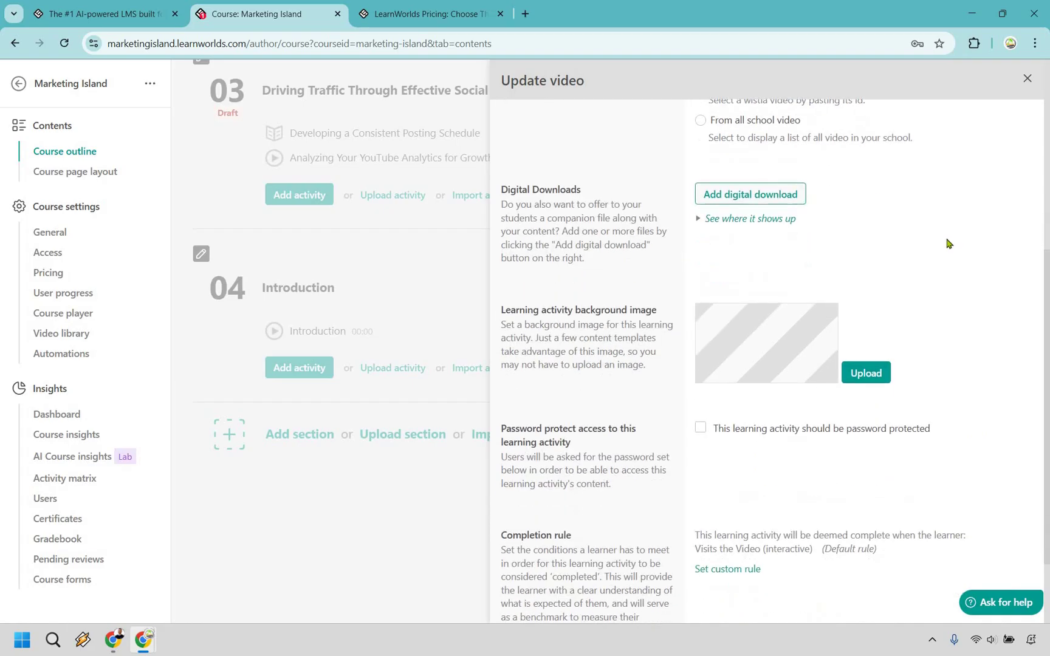
pyautogui.scroll(-2, 717, 362)
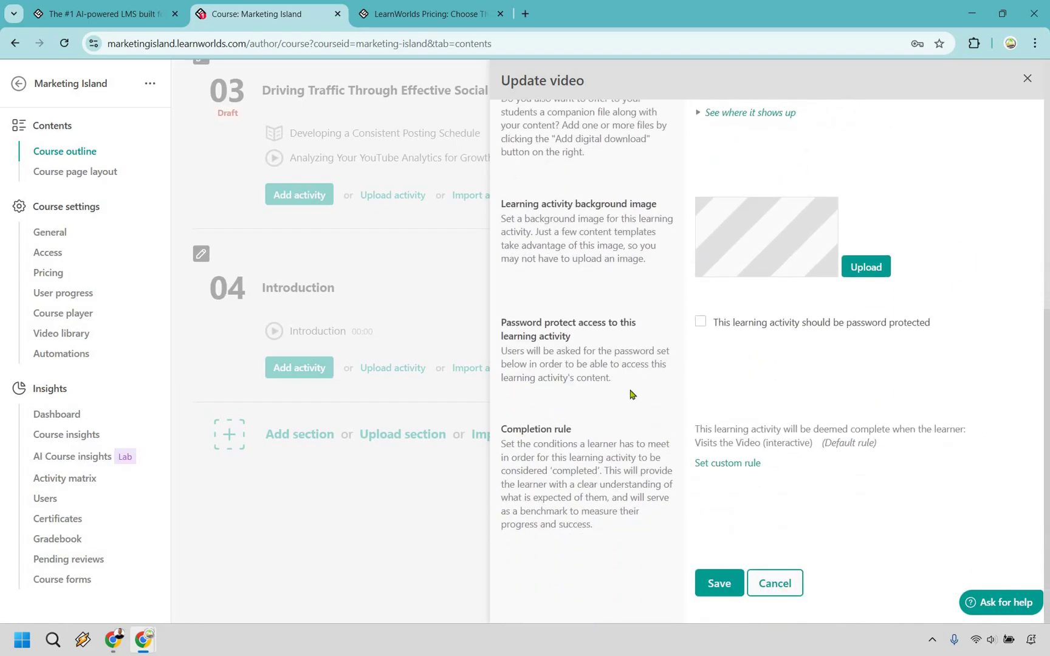
pyautogui.scroll(7, 991, 344)
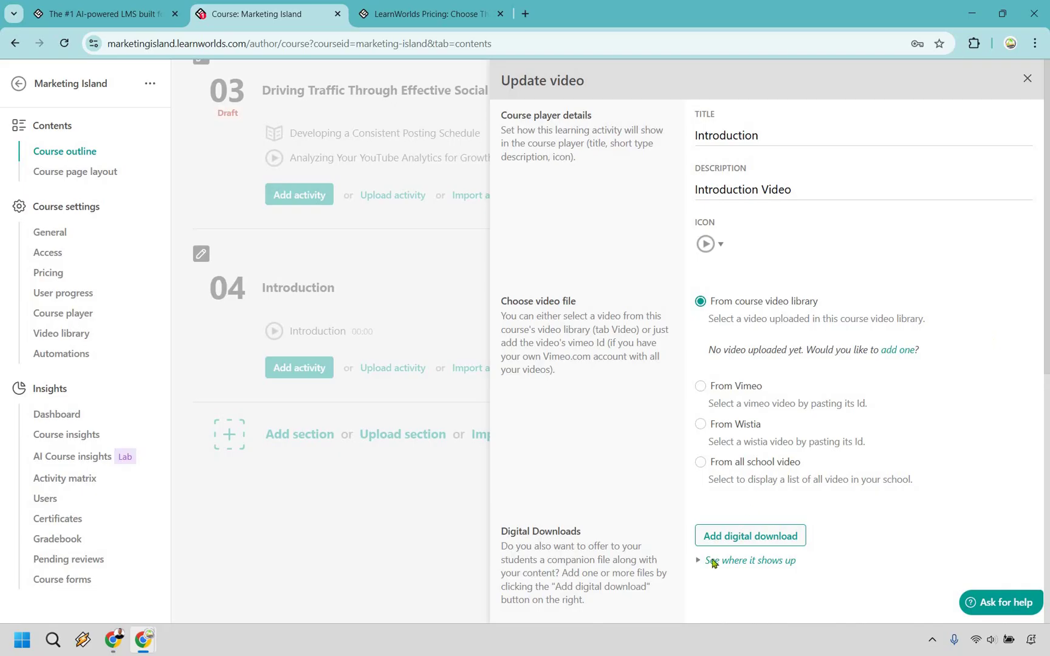
pyautogui.scroll(-7, 708, 587)
pyautogui.click(719, 583)
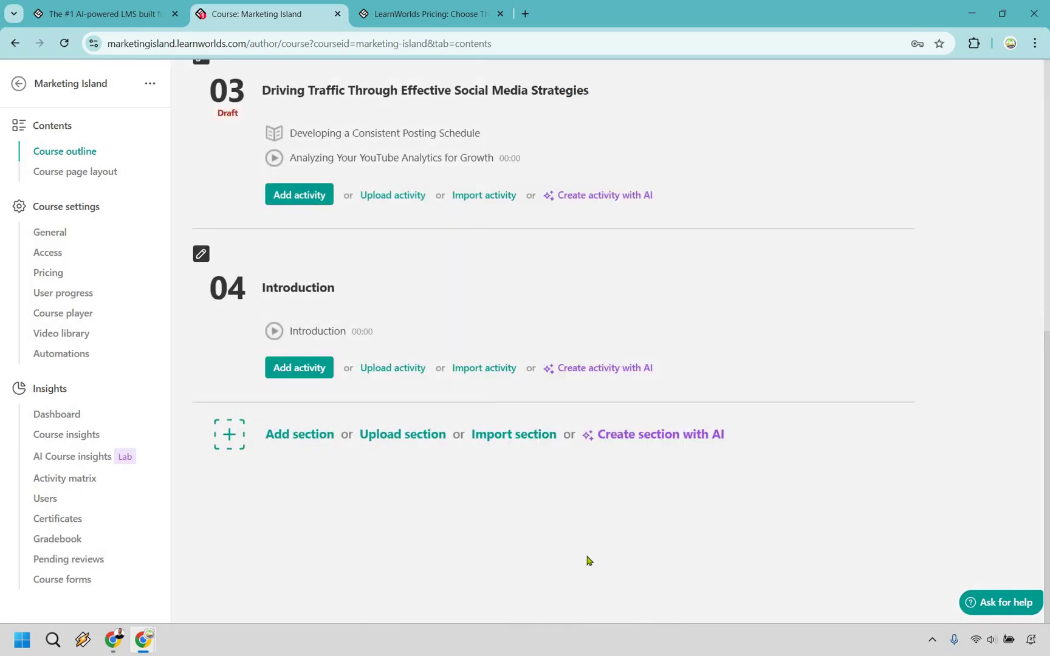
# Step: Open the course's Certificates page under Insights to confirm none have been awarded
pyautogui.click(78, 520)
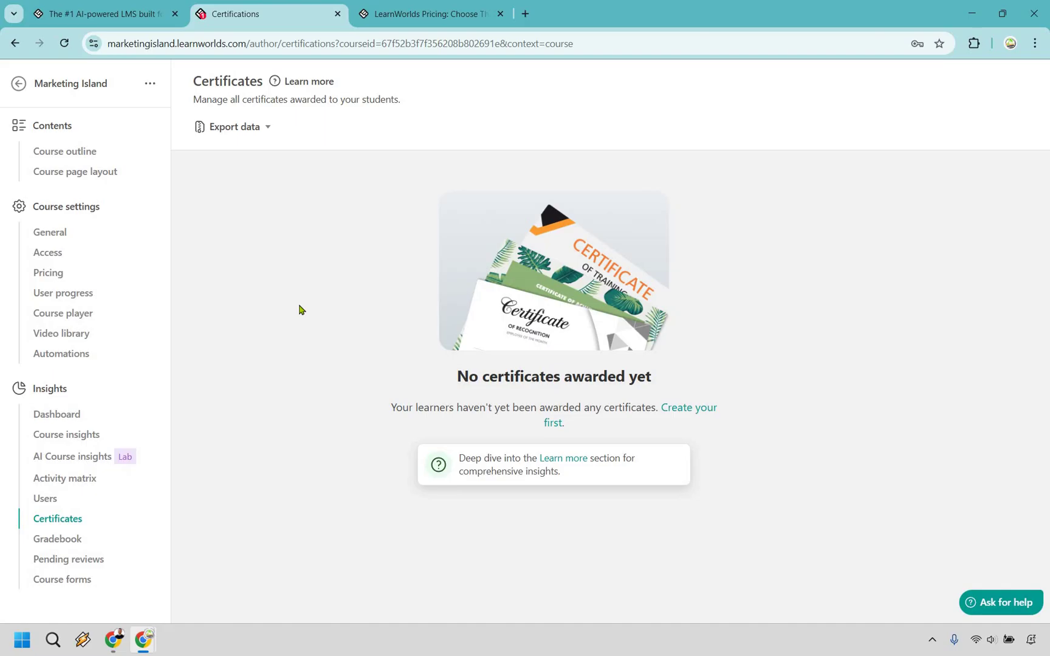
# Step: In the Site Builder, replace the name in the homepage hero heading with the creator's name
pyautogui.click(67, 156)
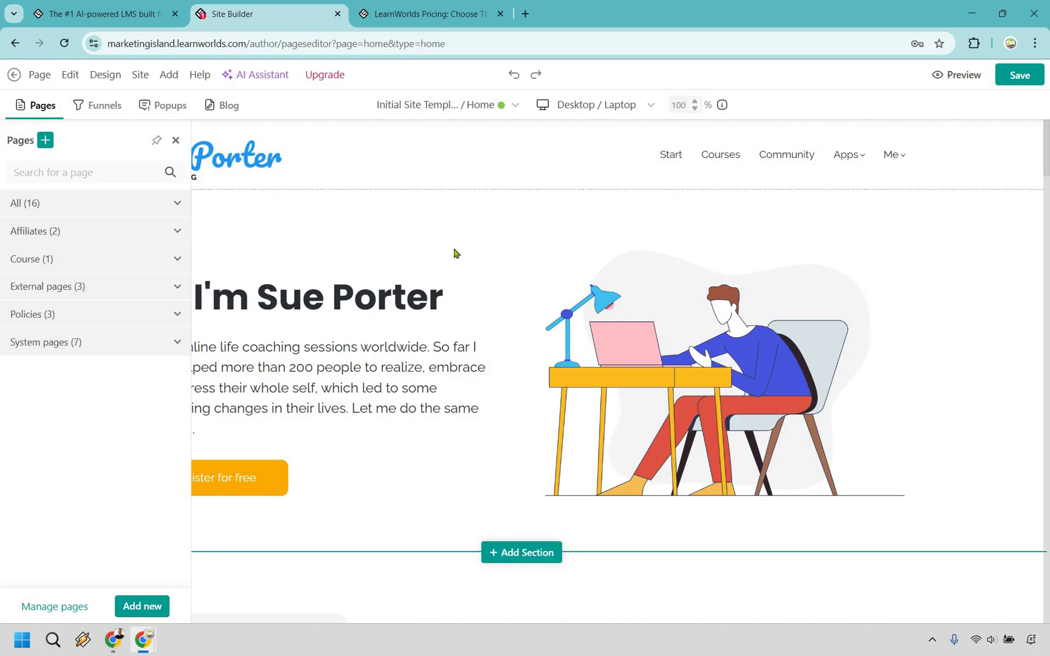
pyautogui.click(361, 369)
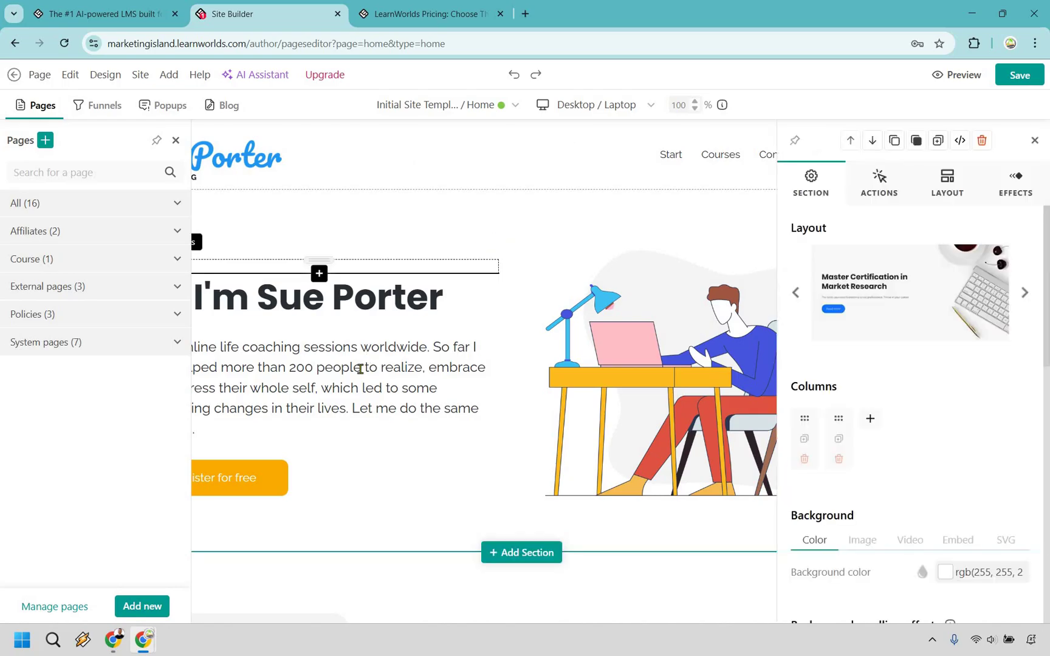
pyautogui.click(342, 363)
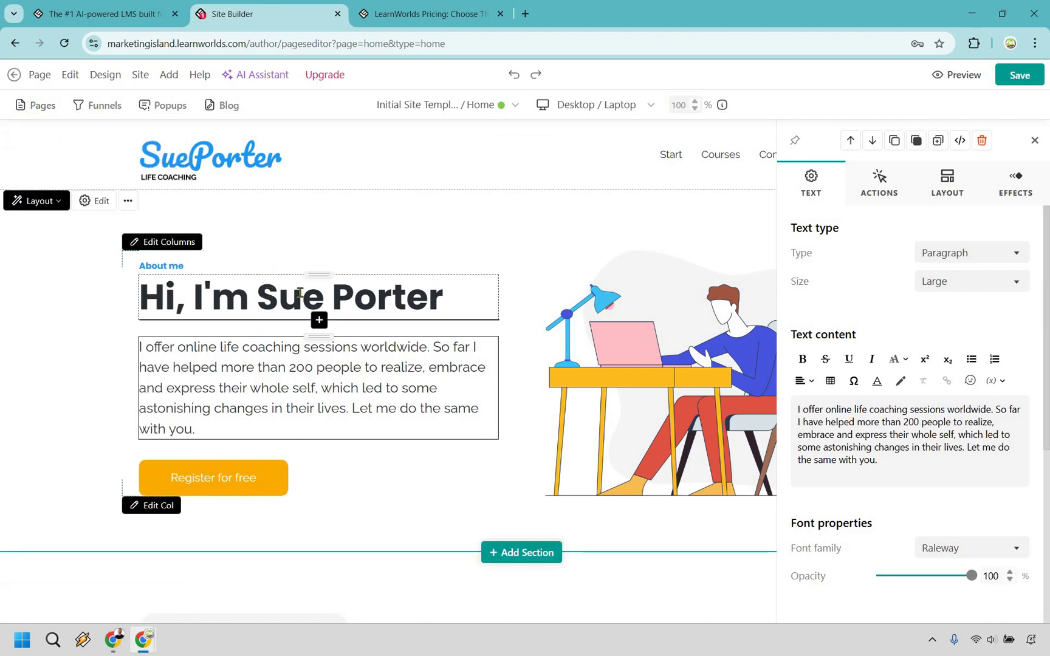
pyautogui.click(354, 296)
pyautogui.moveTo(258, 296); pyautogui.dragTo(448, 295)
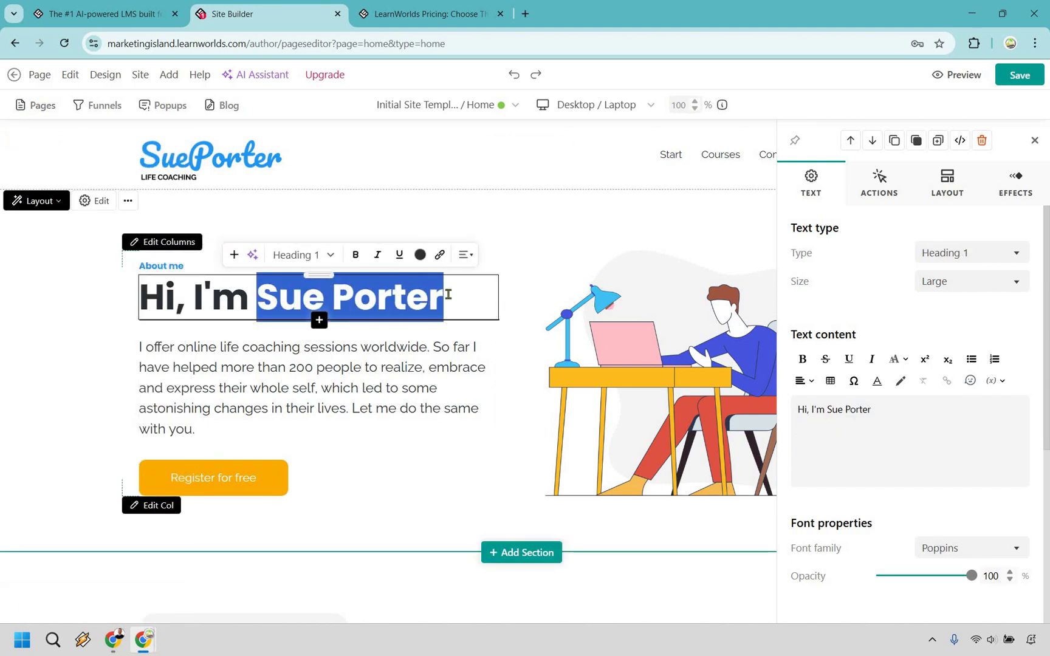
pyautogui.write('James Canz')
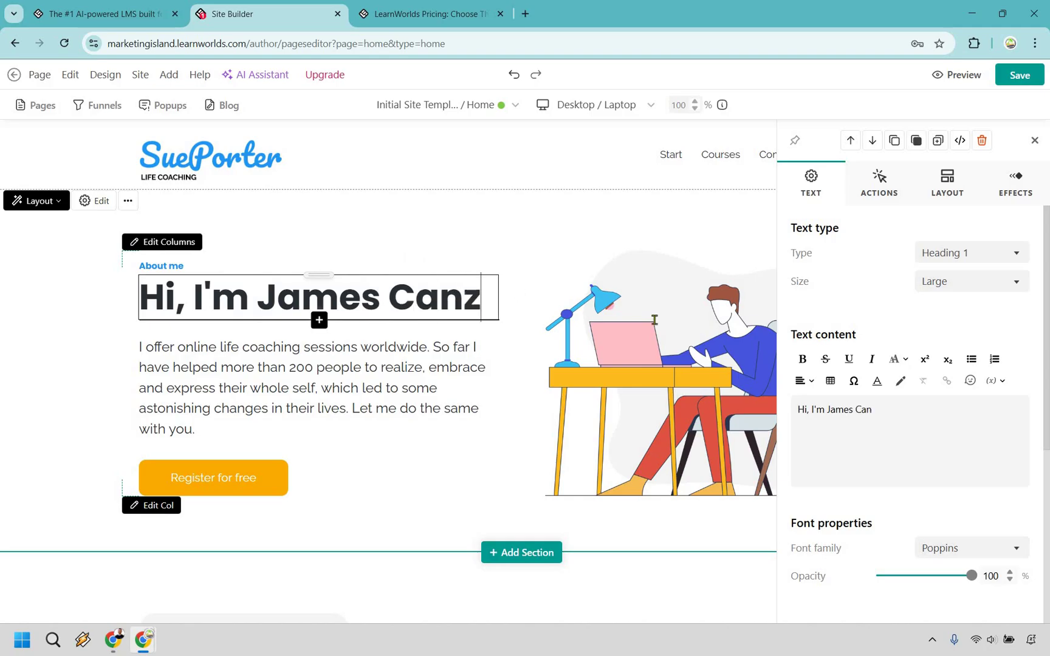
pyautogui.click(701, 352)
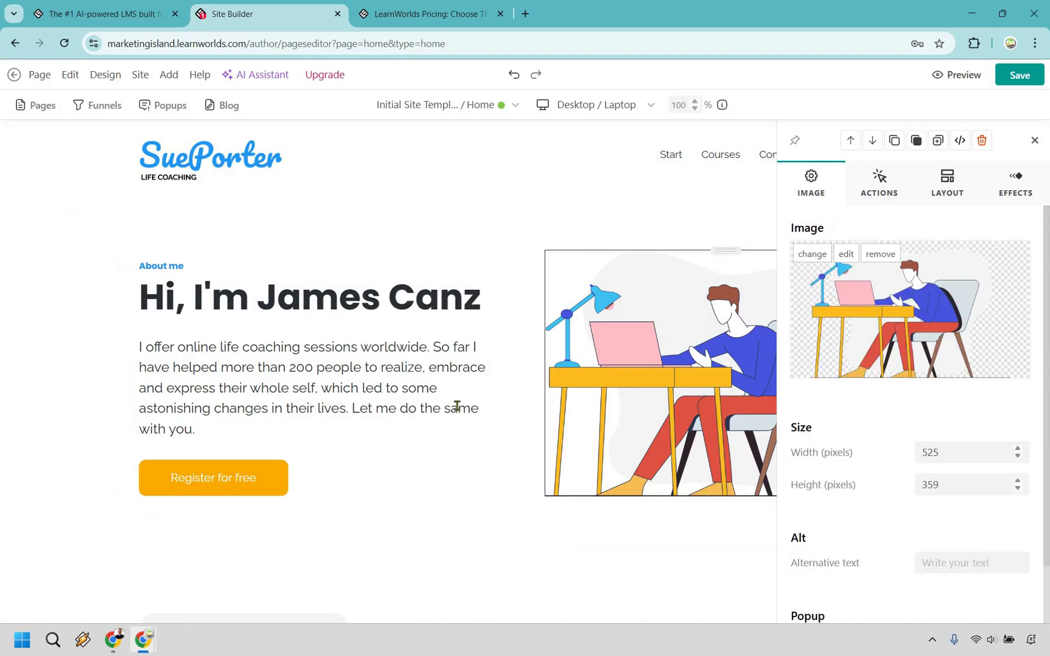
pyautogui.click(1035, 141)
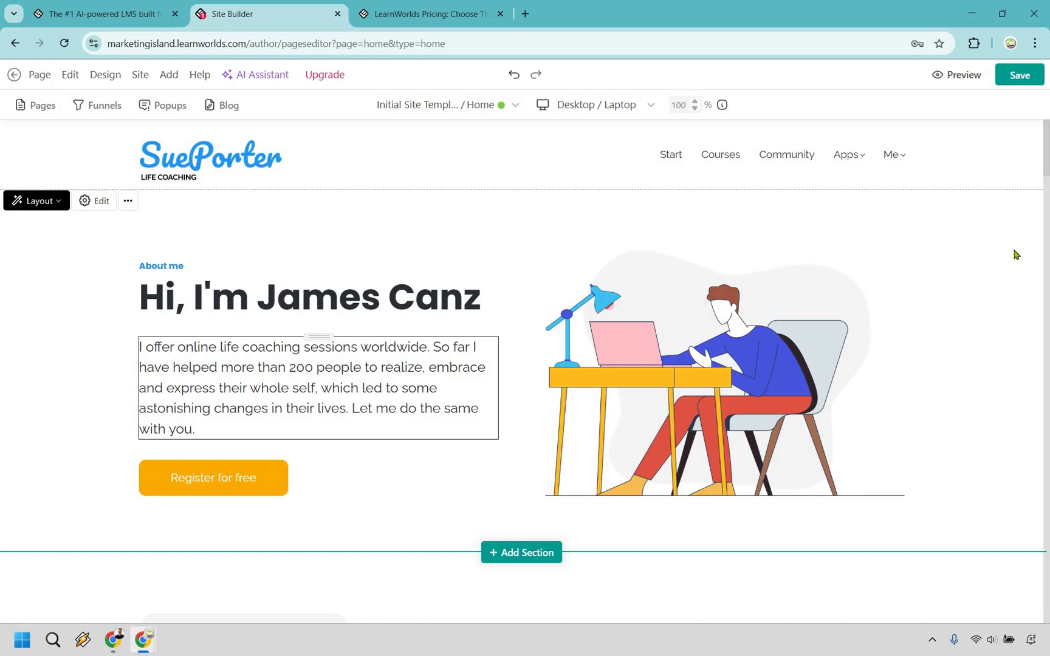
# Step: Review the Checkout my lessons section, save the homepage, and preview it in a new tab
pyautogui.scroll(-20, 1016, 255)
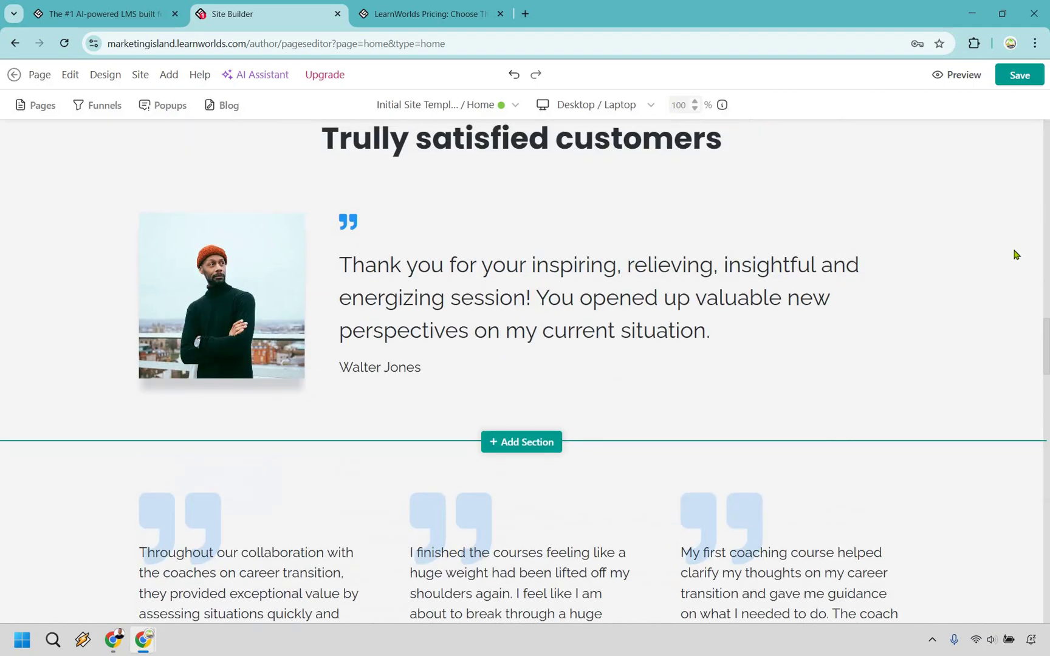
pyautogui.scroll(-16, 1016, 254)
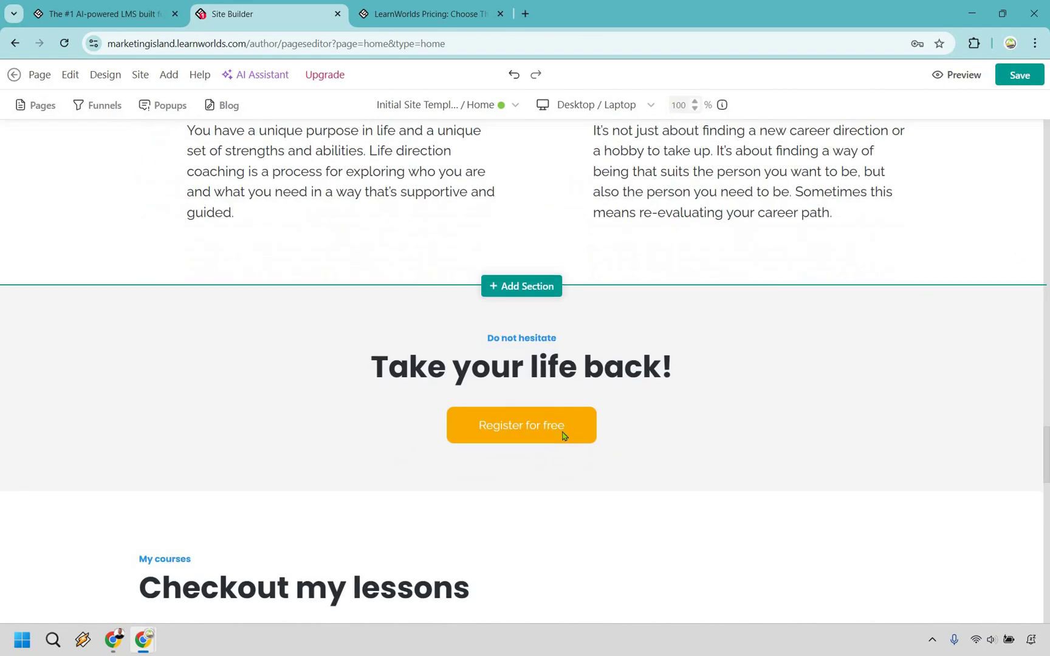
pyautogui.scroll(-5, 562, 436)
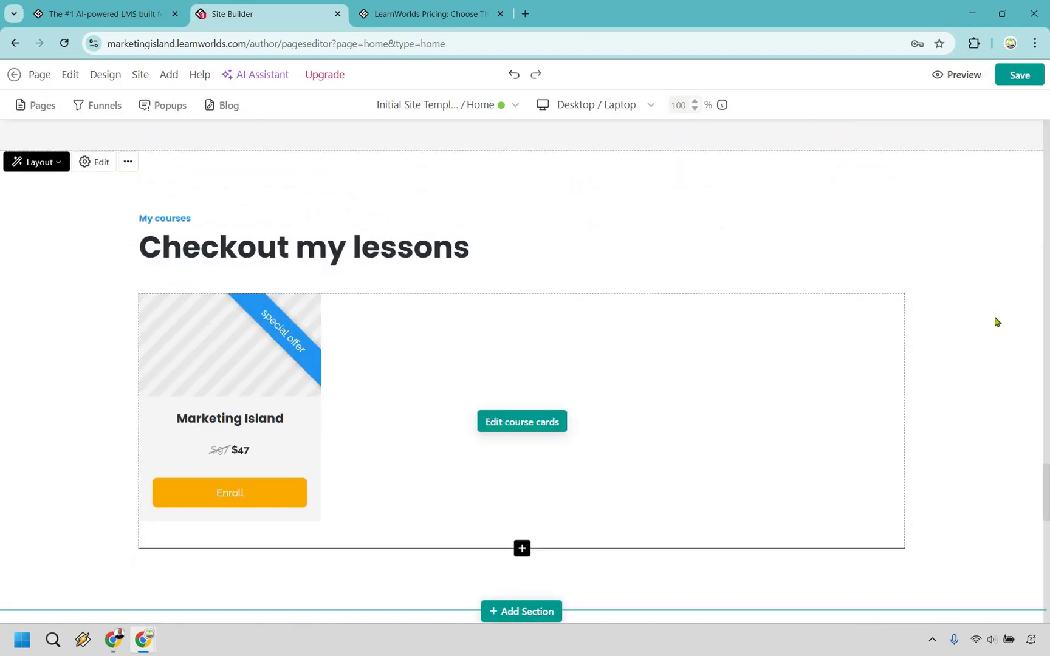
pyautogui.click(129, 163)
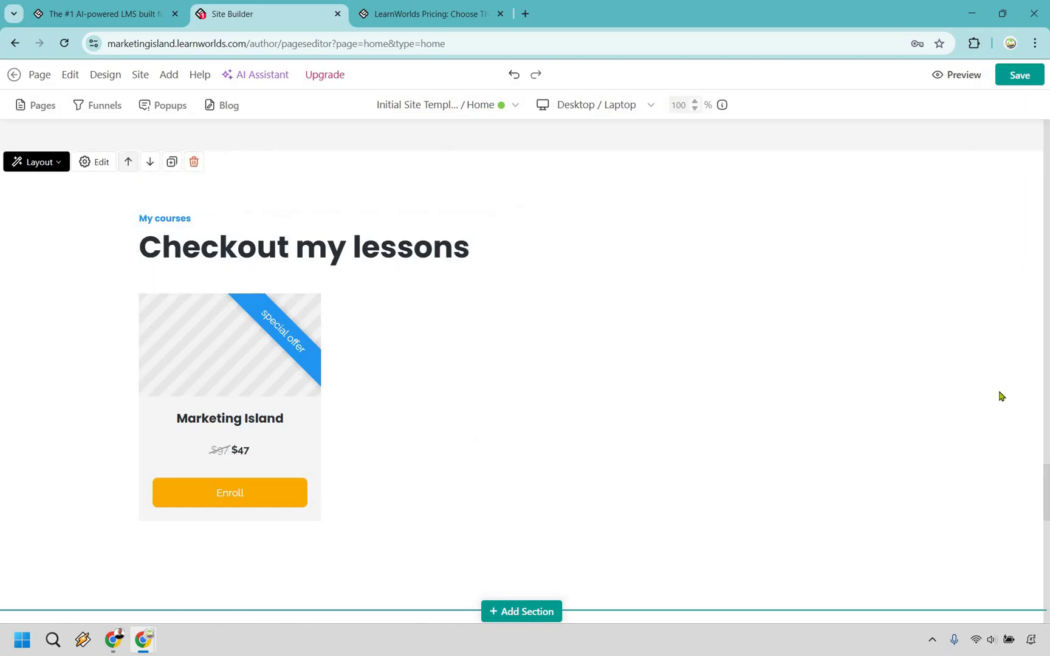
pyautogui.scroll(15, 1002, 397)
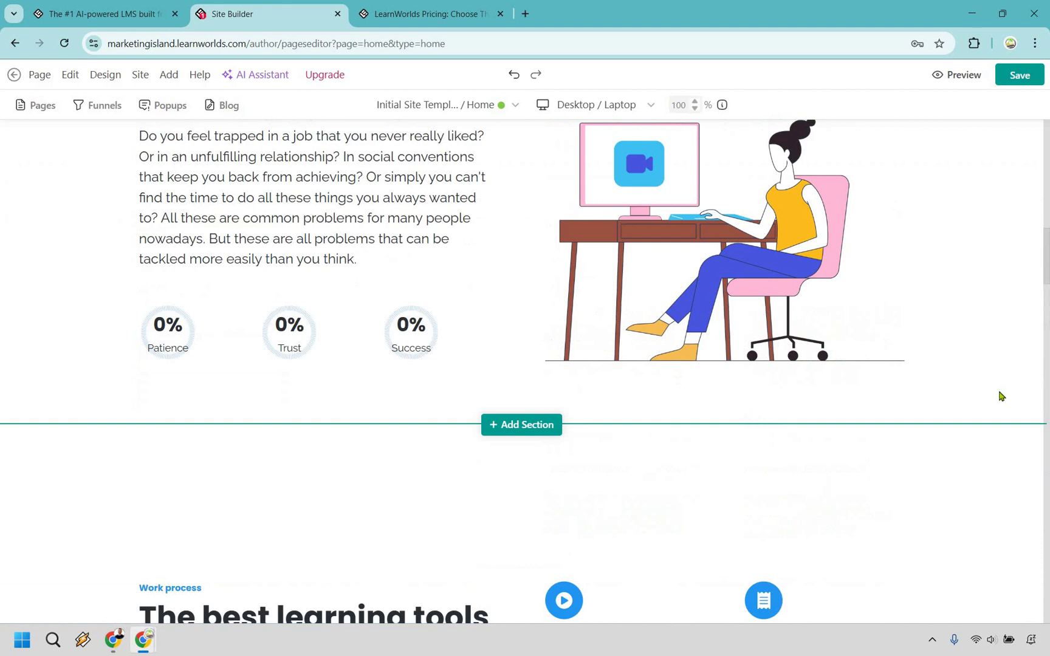
pyautogui.scroll(8, 1001, 396)
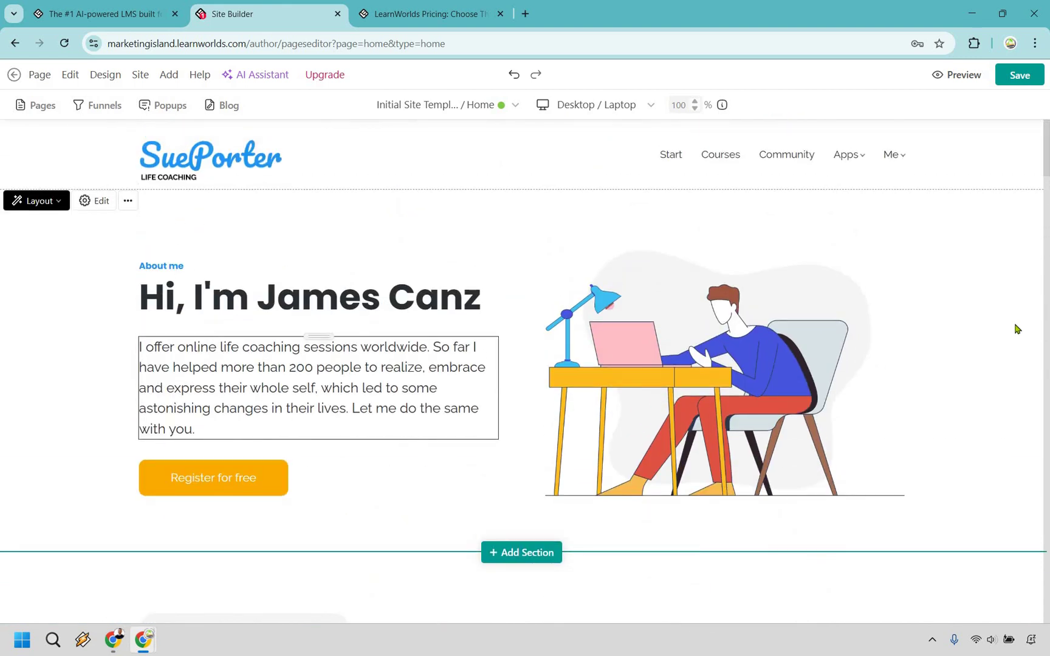
pyautogui.click(1018, 82)
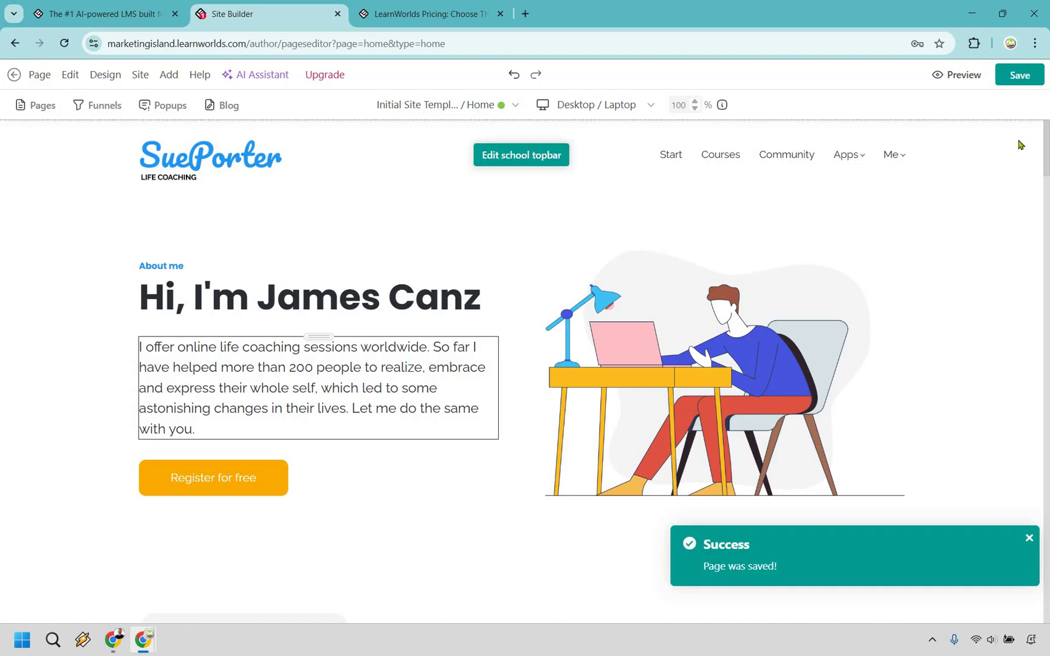
pyautogui.click(952, 76)
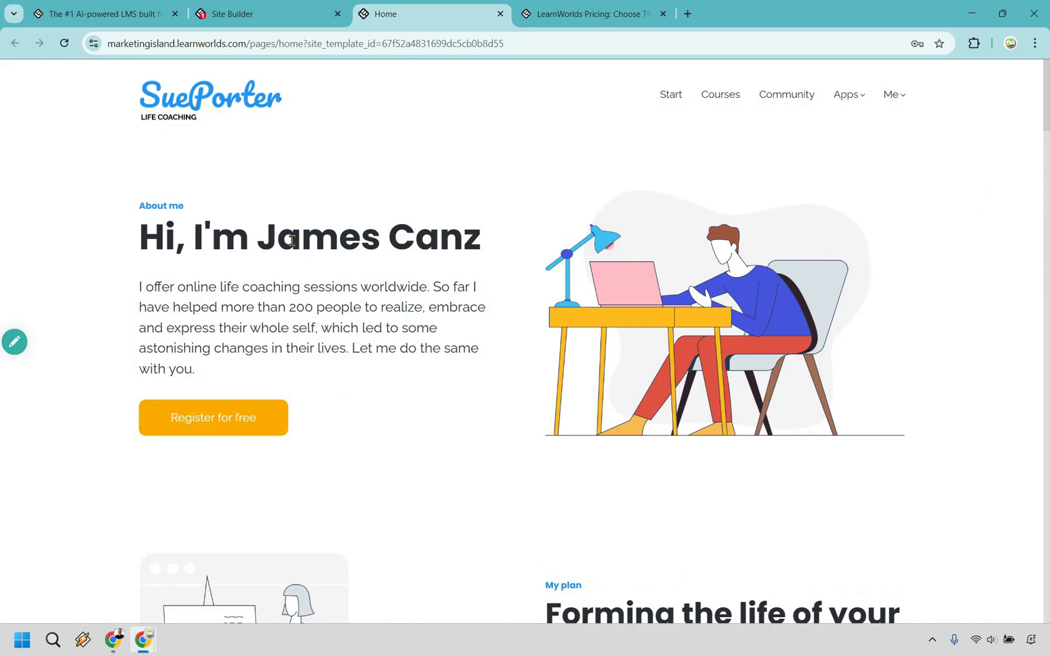
# Step: Scroll through the live homepage preview, then switch to the LearnWorlds Pricing tab
pyautogui.moveTo(465, 238); pyautogui.dragTo(258, 238)
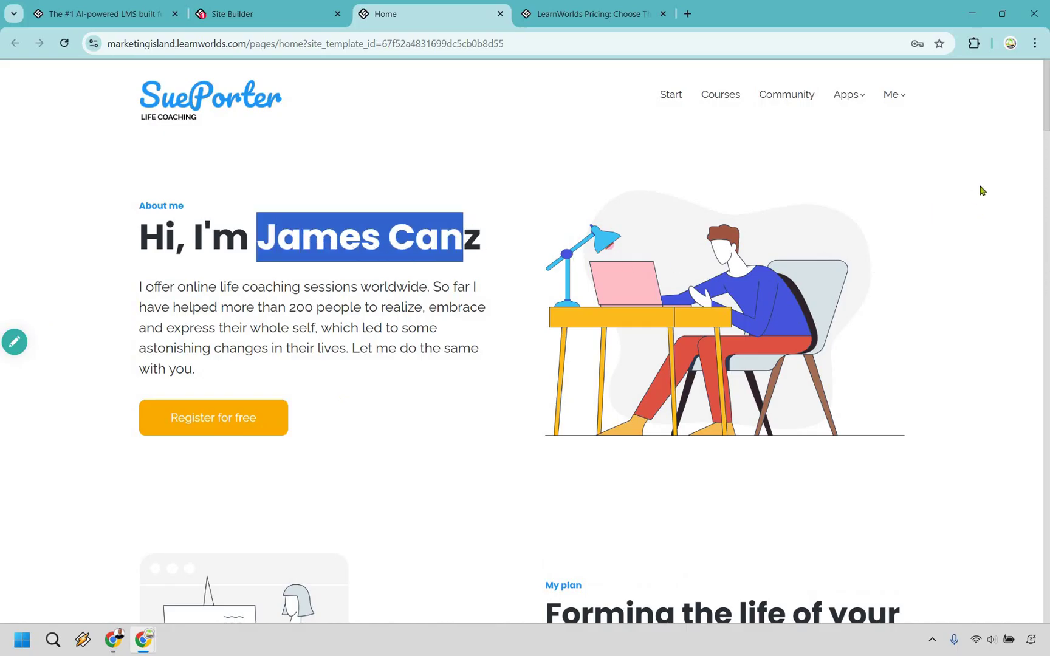
pyautogui.click(983, 188)
pyautogui.scroll(-20, 984, 188)
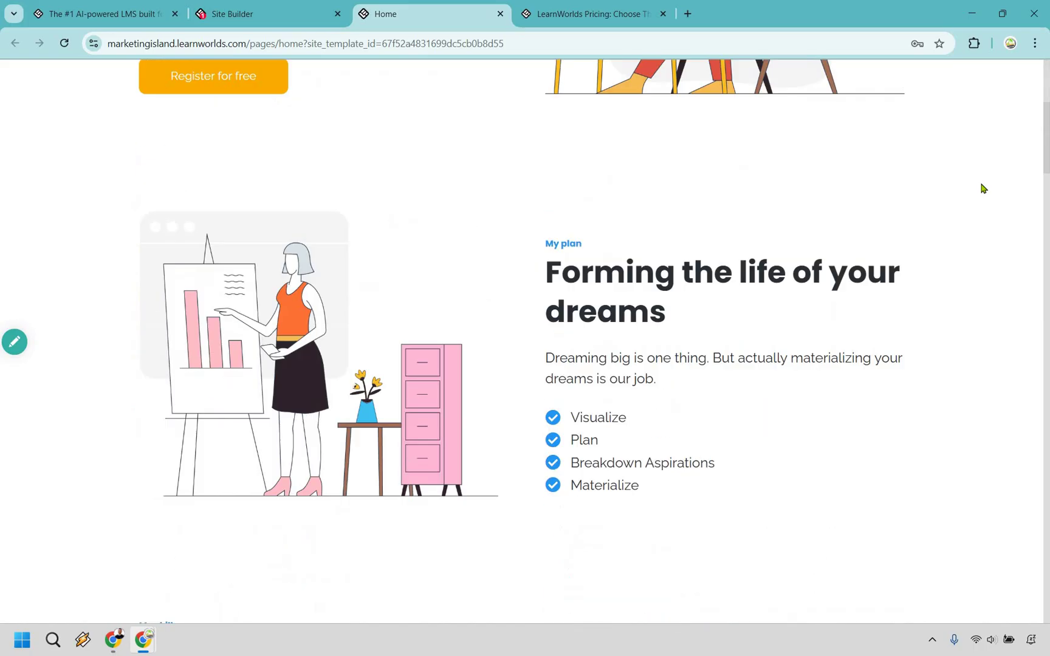
pyautogui.scroll(-20, 984, 189)
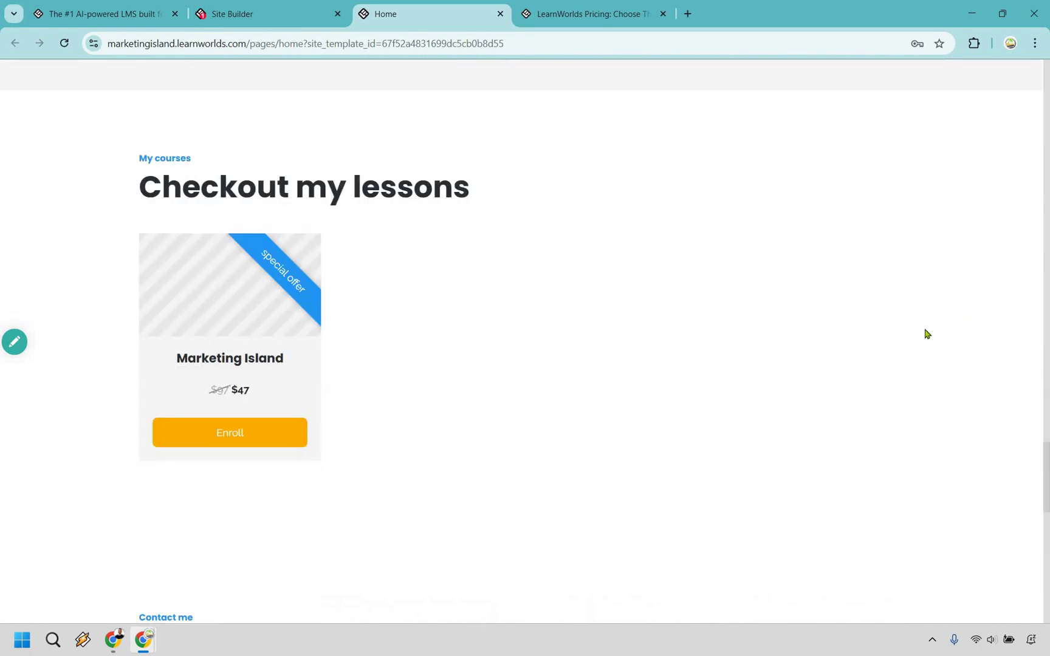
pyautogui.scroll(15, 954, 325)
pyautogui.scroll(15, 954, 326)
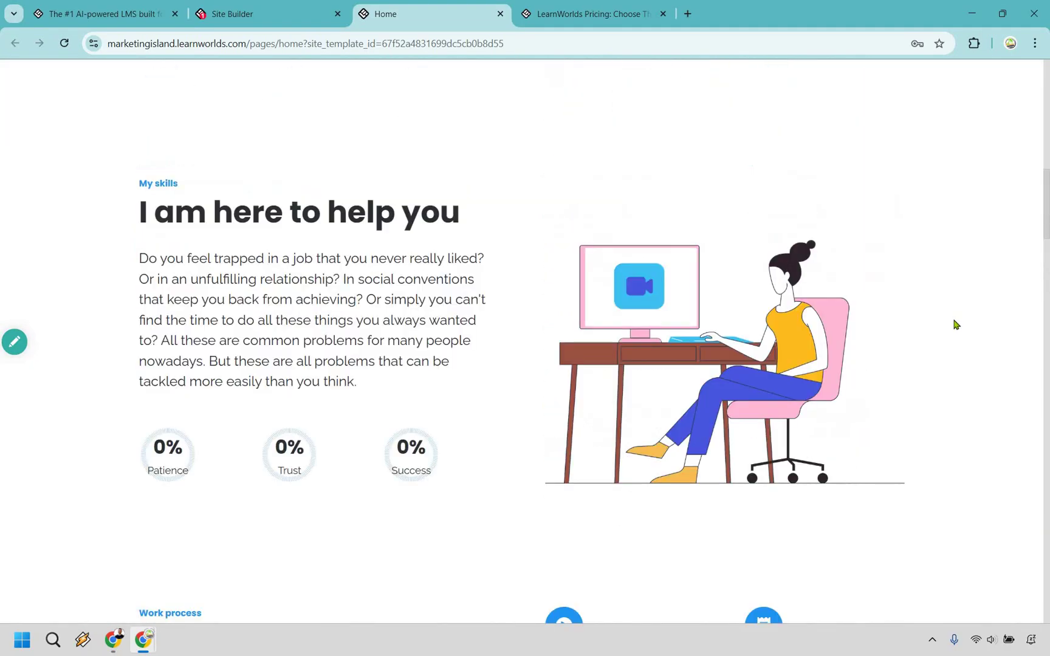
pyautogui.click(539, 18)
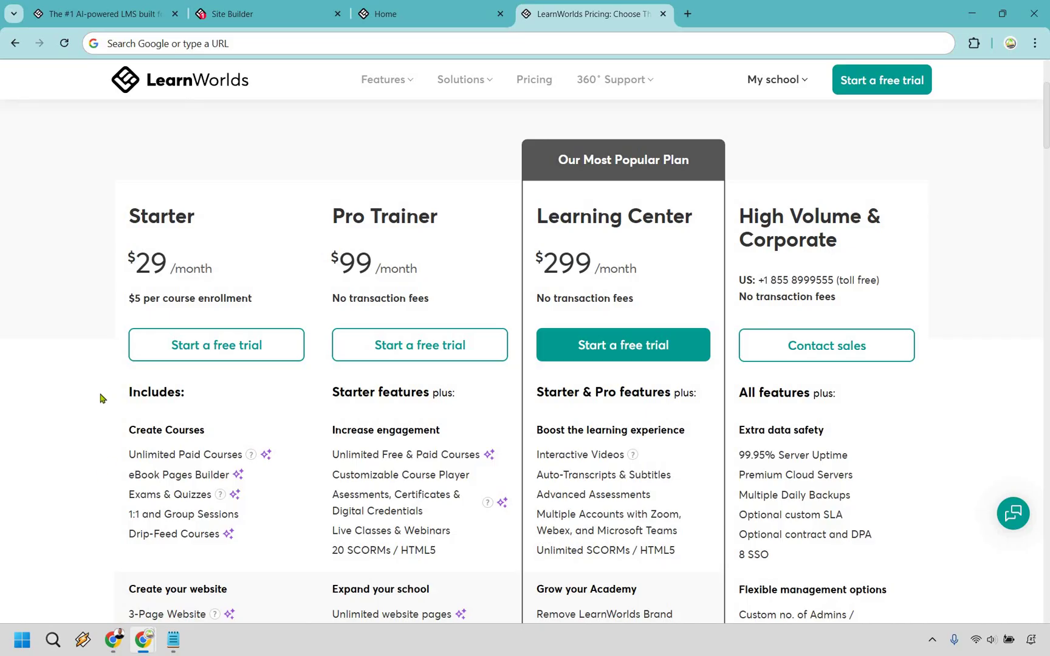
pyautogui.scroll(-1, 100, 401)
pyautogui.scroll(-1, 51, 494)
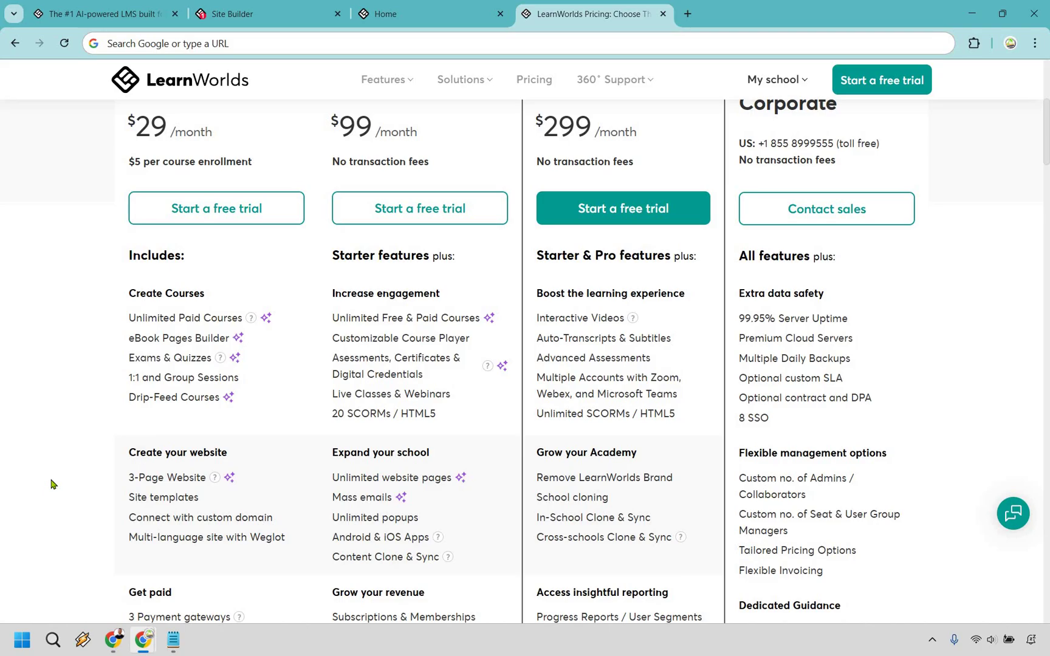
pyautogui.scroll(2, 52, 484)
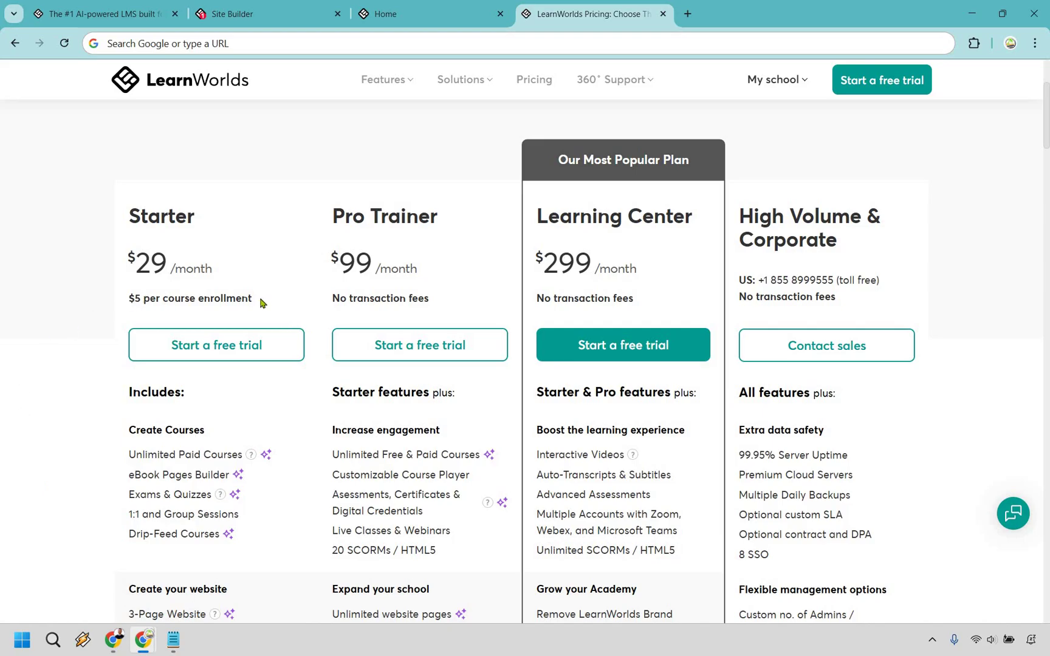
pyautogui.moveTo(257, 300); pyautogui.dragTo(134, 300)
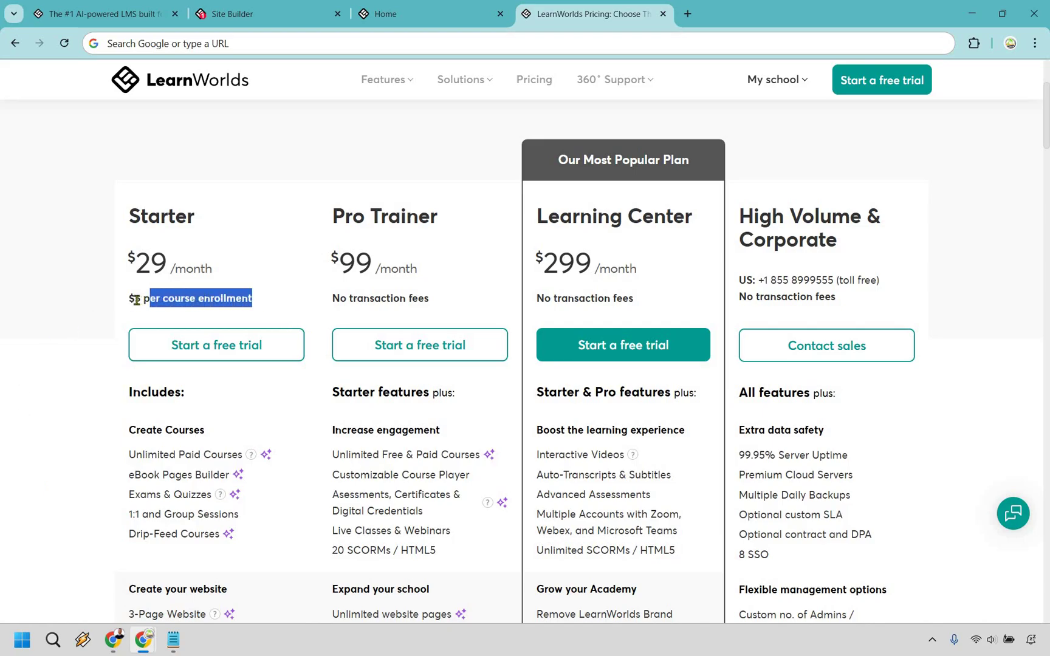
pyautogui.click(90, 306)
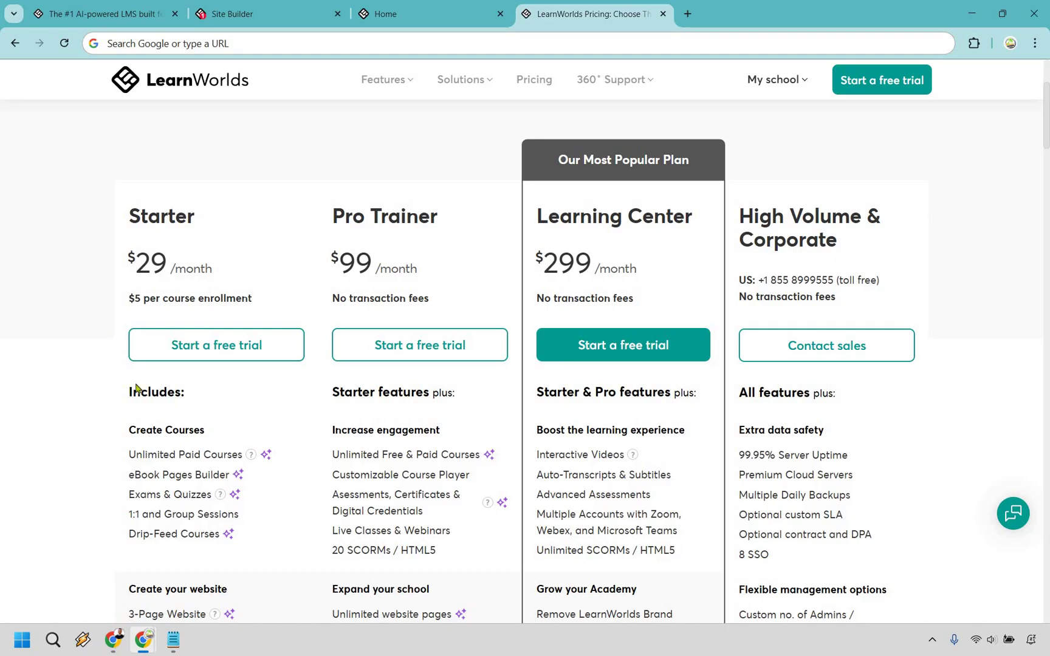
# Step: Move the Notepad pricing notes beside Pro Trainer and highlight the 14-sales $70 and $99 figures
pyautogui.hotkey('alt', 'Tab')
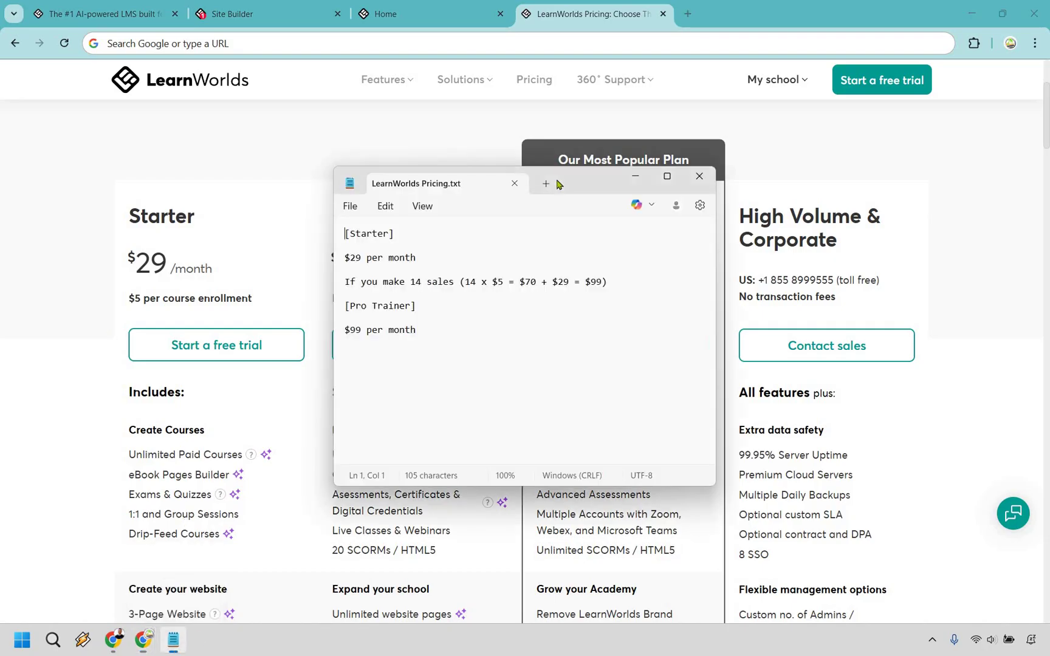
pyautogui.moveTo(563, 182); pyautogui.dragTo(751, 164)
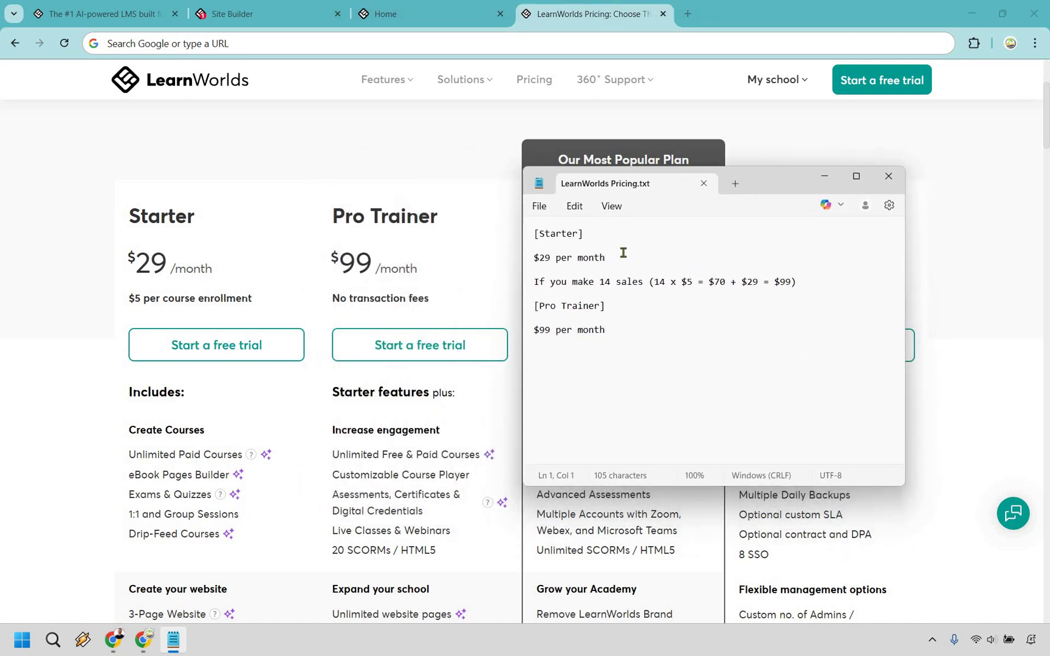
pyautogui.click(606, 281)
pyautogui.moveTo(709, 281); pyautogui.dragTo(723, 281)
pyautogui.moveTo(775, 281); pyautogui.dragTo(791, 281)
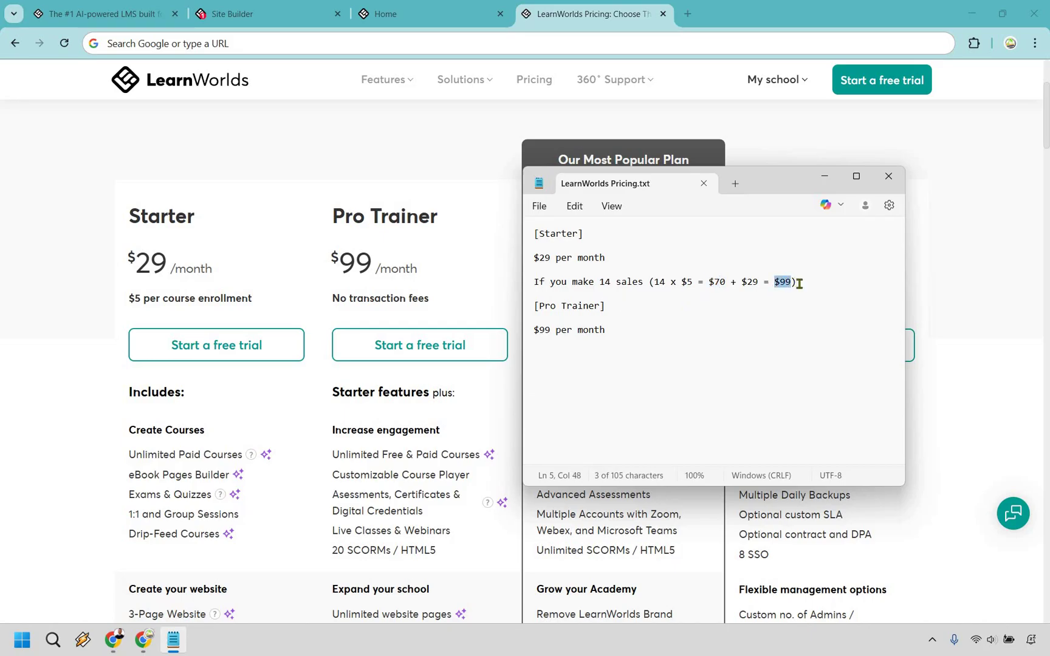
pyautogui.click(799, 283)
# Step: Minimize the Notepad notes, scroll the plan cards, and return to 'The #1 AI-powered LMS' tab
pyautogui.click(824, 176)
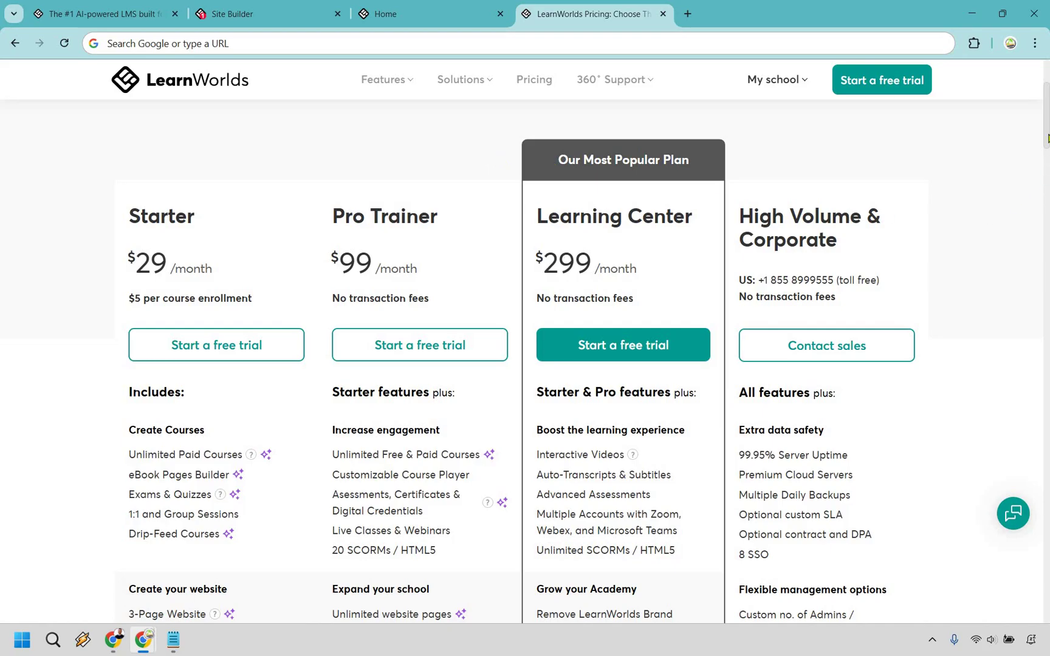
pyautogui.scroll(-1, 1048, 144)
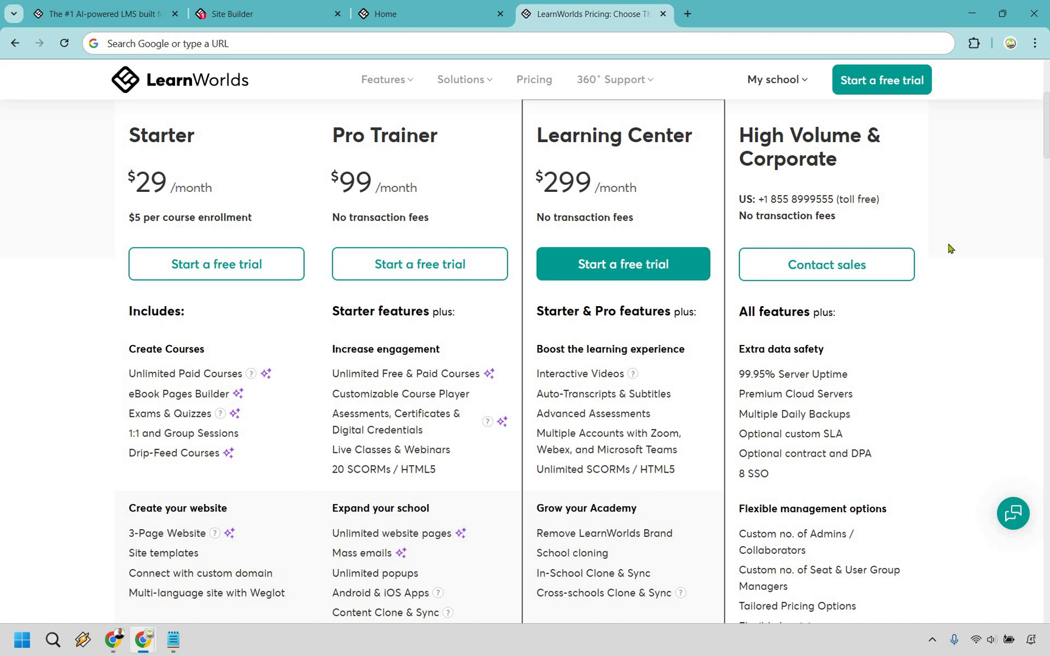
pyautogui.scroll(1, 706, 292)
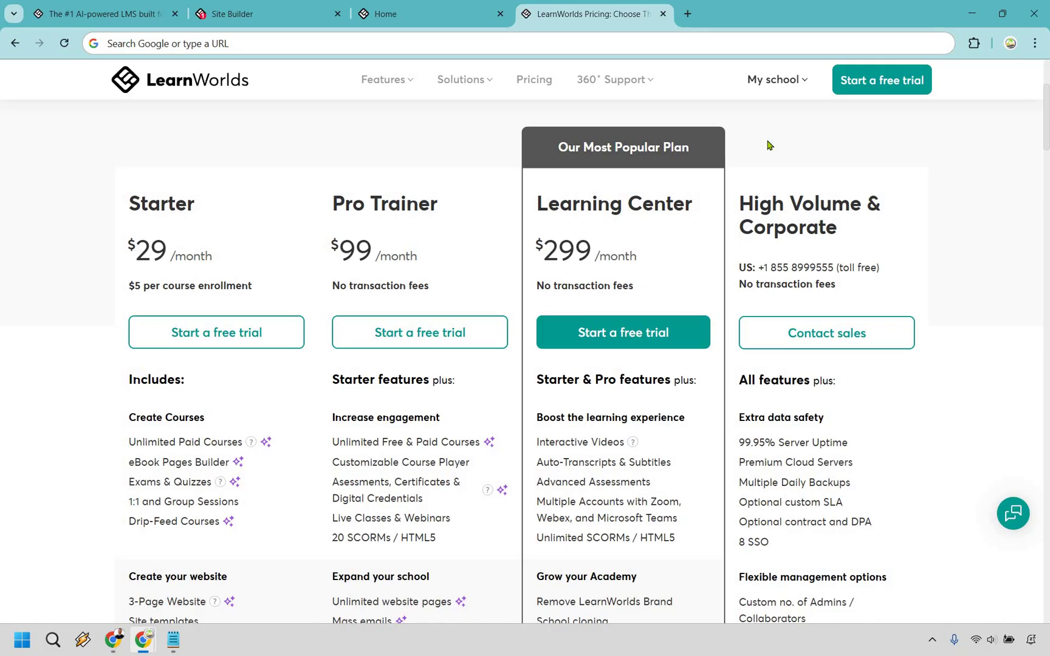
pyautogui.click(104, 14)
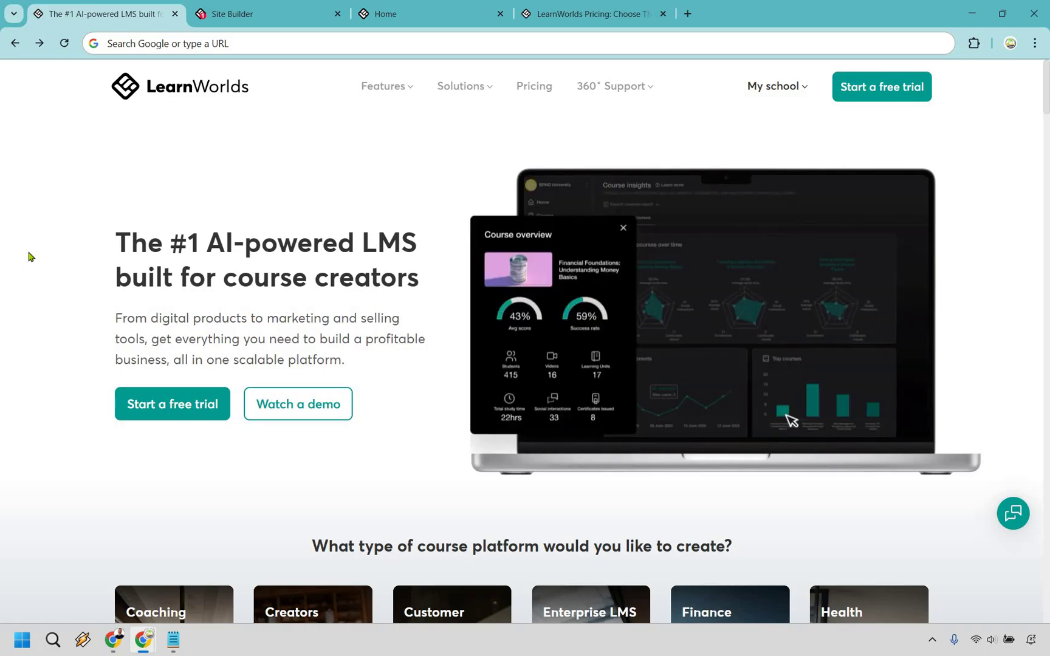
# Step: Switch to the 'Course: Marketing Island' tab showing the Add learning activity dialog
pyautogui.click(222, 7)
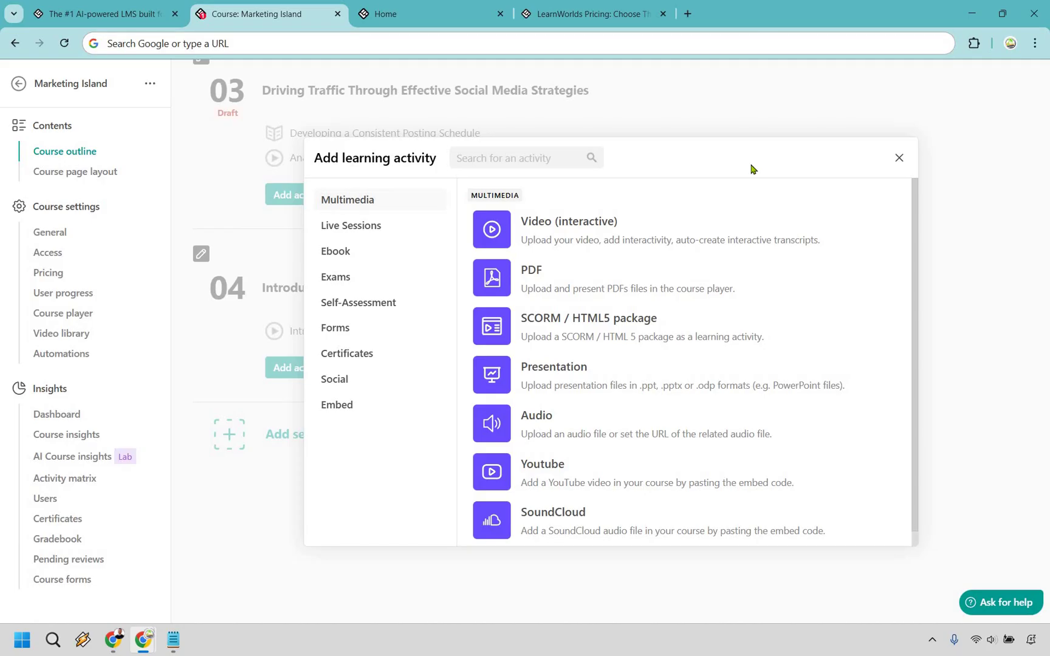
# Step: Scroll the pricing plans again, then switch back to the Marketing Island course outline with Ctrl+2
pyautogui.click(608, 9)
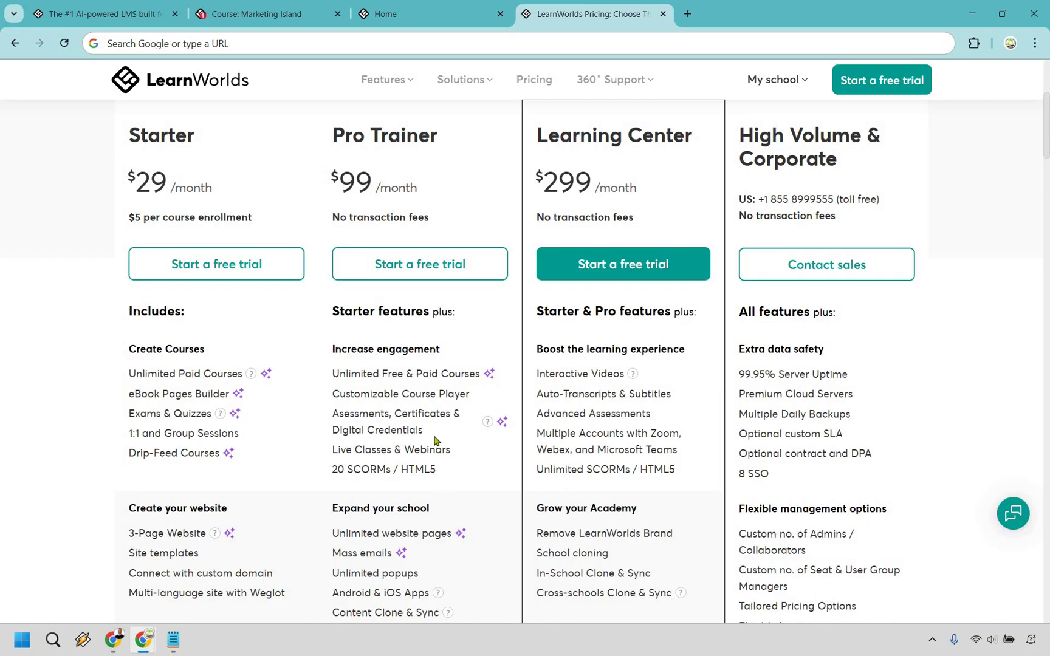
pyautogui.scroll(3, 434, 440)
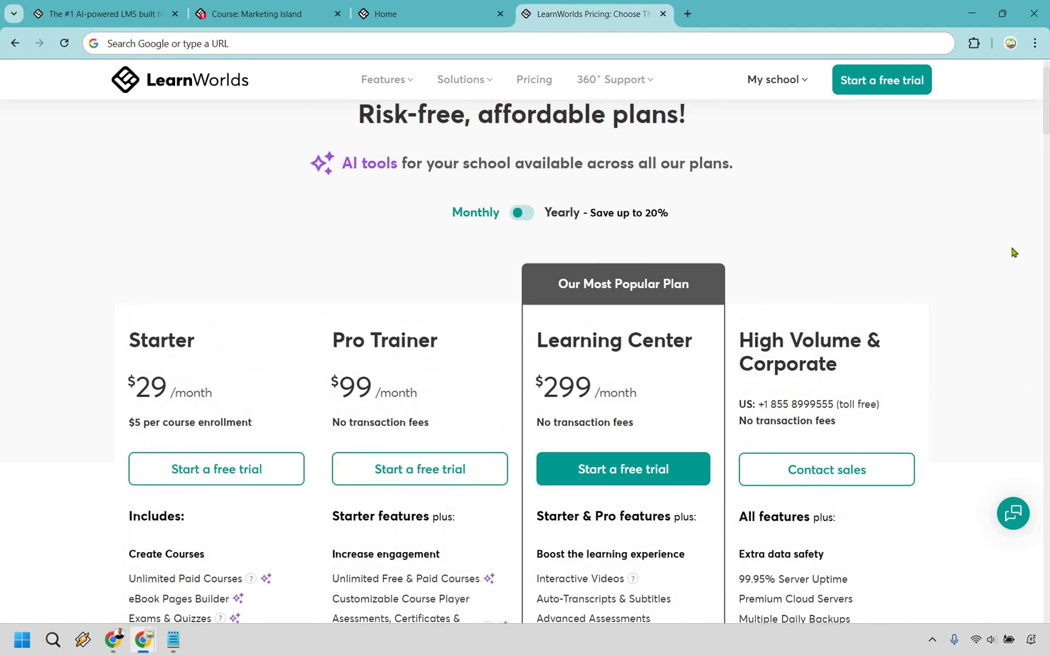
pyautogui.scroll(-2, 1012, 255)
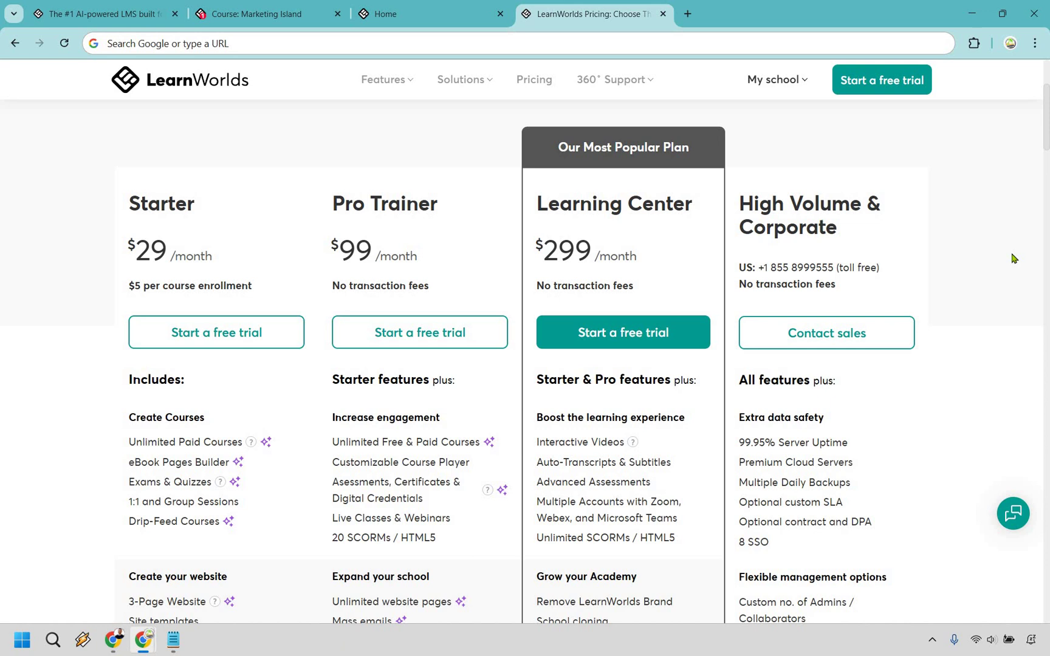
pyautogui.hotkey('ctrl', '2')
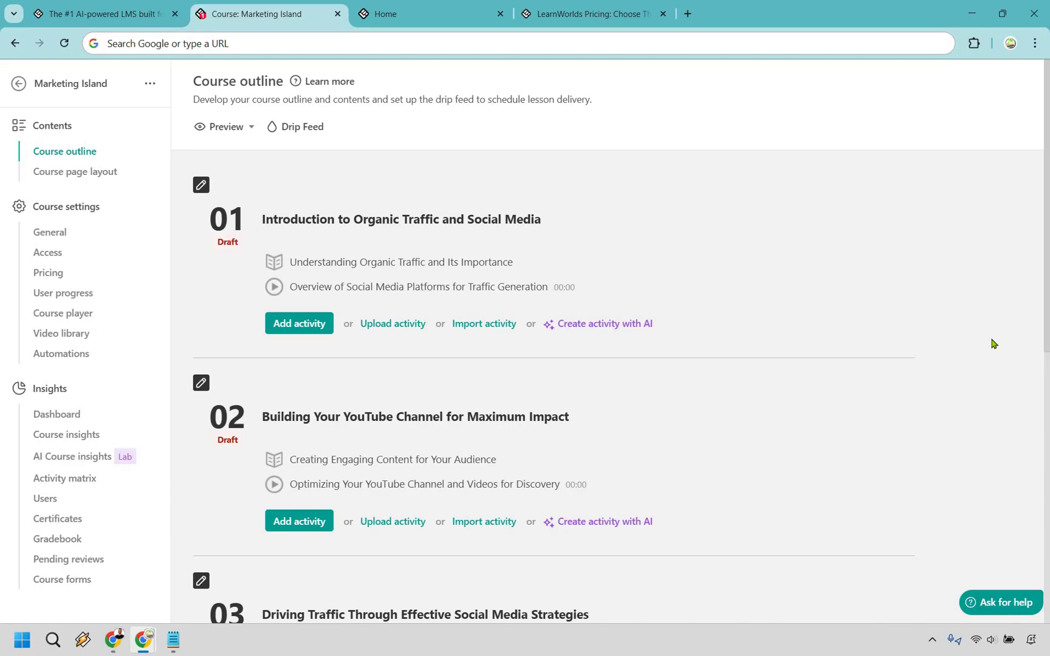
# Step: Jump to the pricing tab with Ctrl+4, then finish on 'The #1 AI-powered LMS' homepage
pyautogui.hotkey('ctrl', '4')
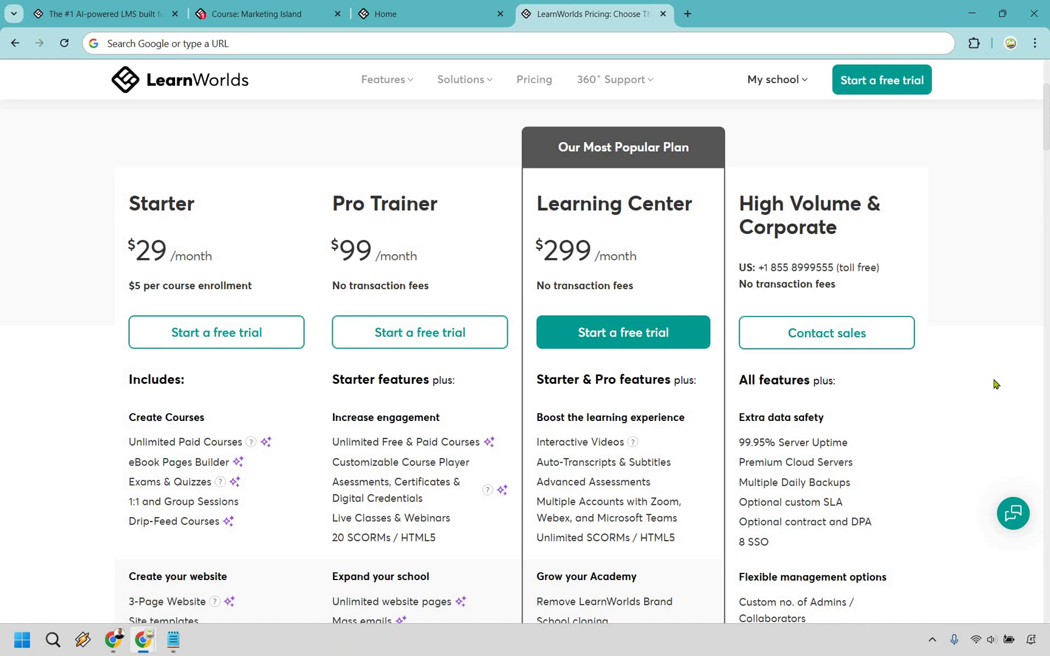
pyautogui.click(148, 21)
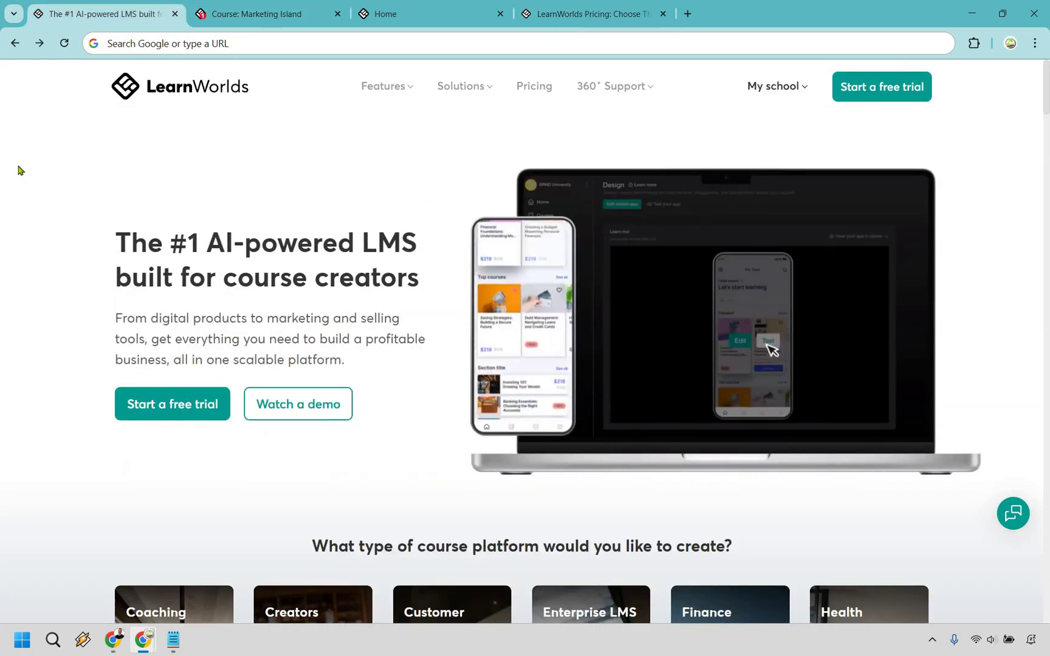